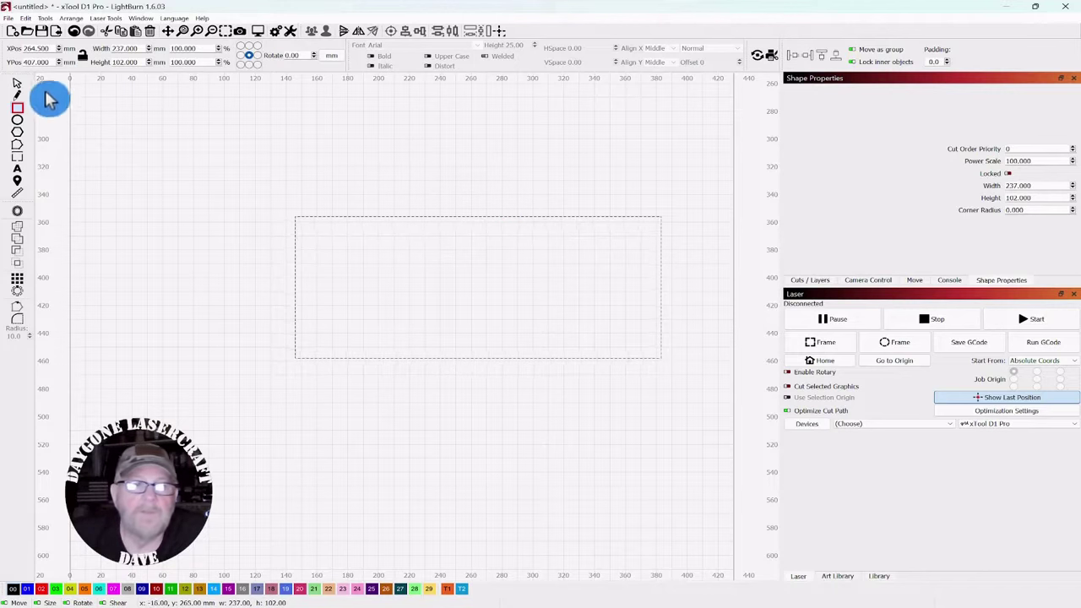
# Round the rectangle's corners to a 4 mm radius and shrink its height to about 8 mm, keeping its upper edge in place.
pyautogui.click(17, 84)
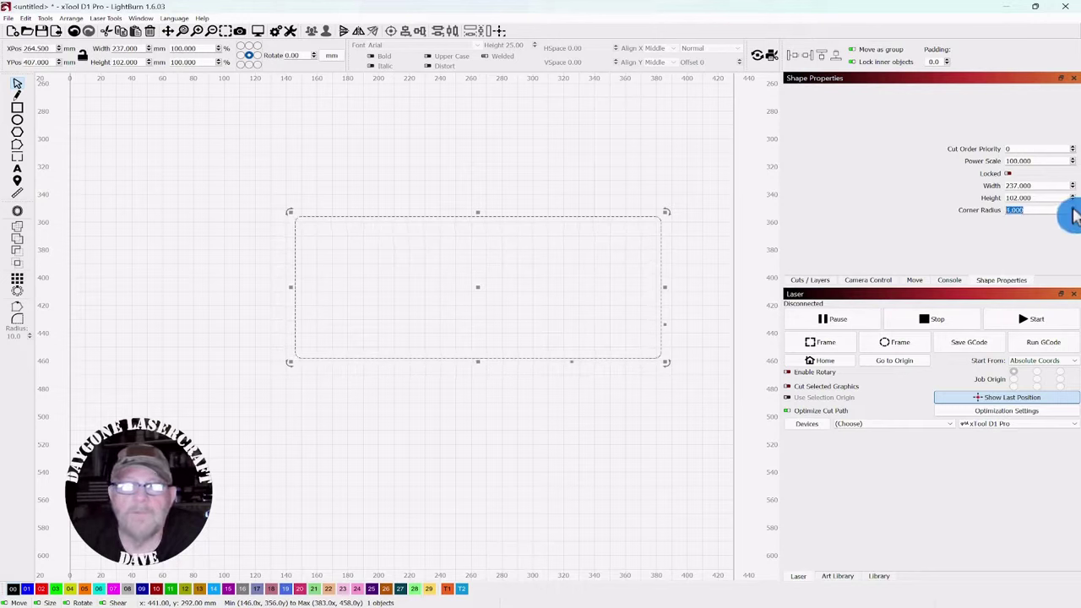
pyautogui.click(591, 151)
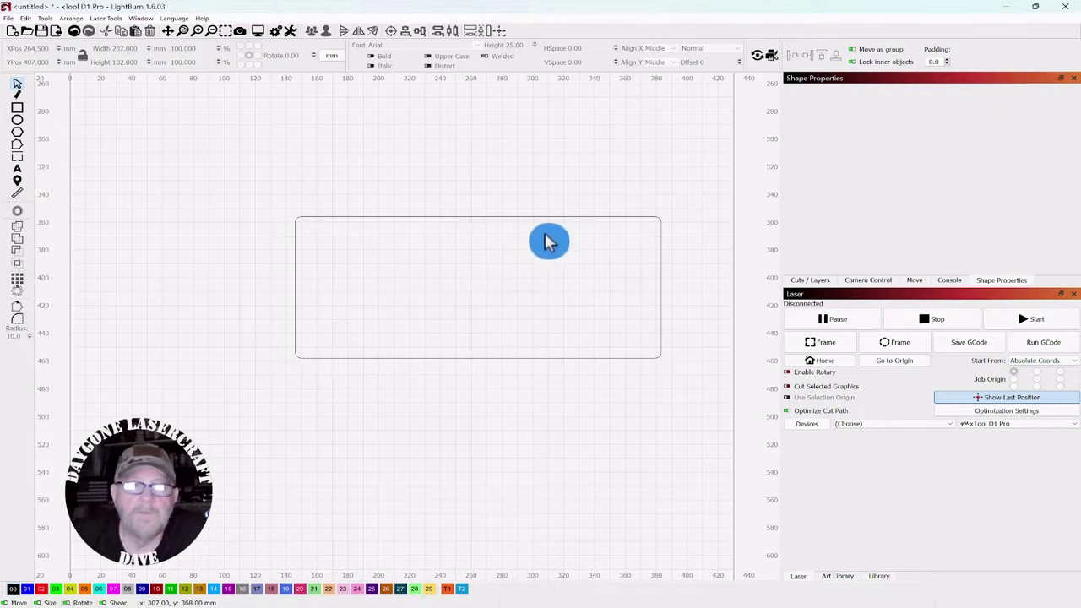
pyautogui.click(467, 266)
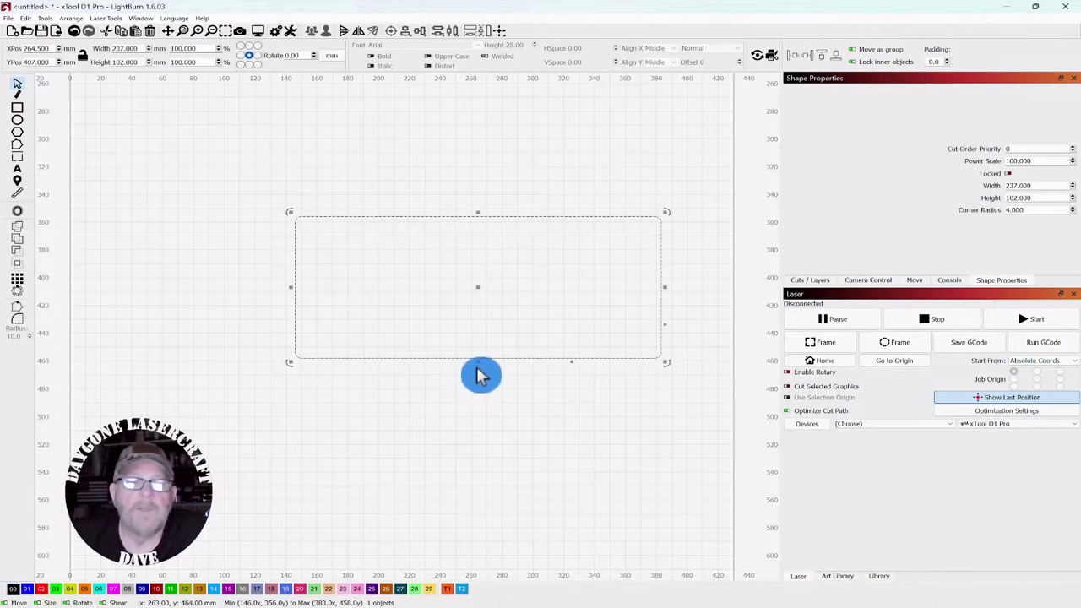
pyautogui.moveTo(477, 365); pyautogui.dragTo(472, 251)
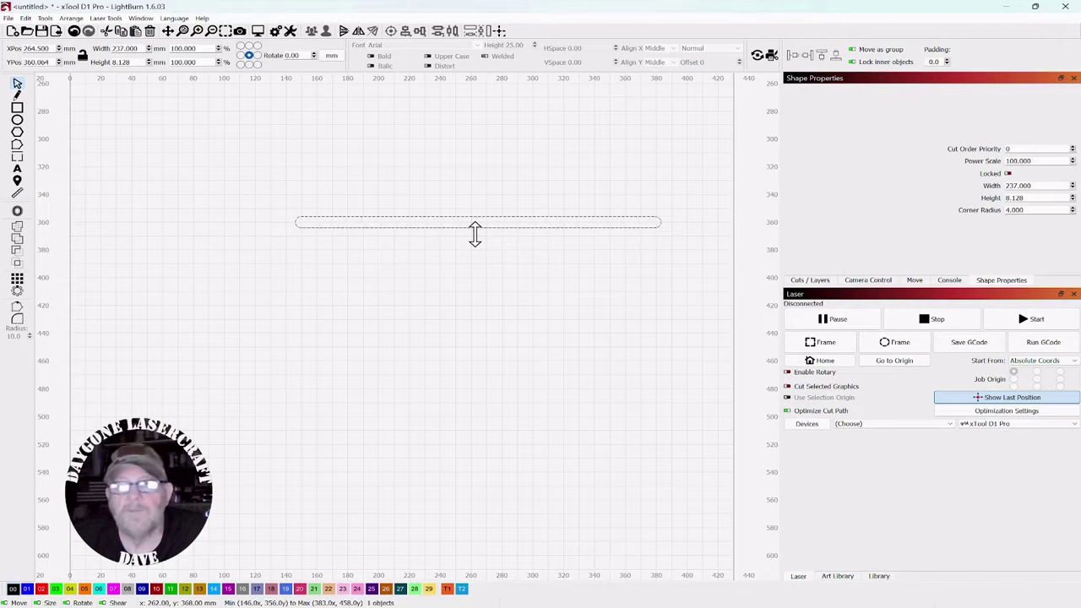
pyautogui.moveTo(474, 233); pyautogui.dragTo(475, 233)
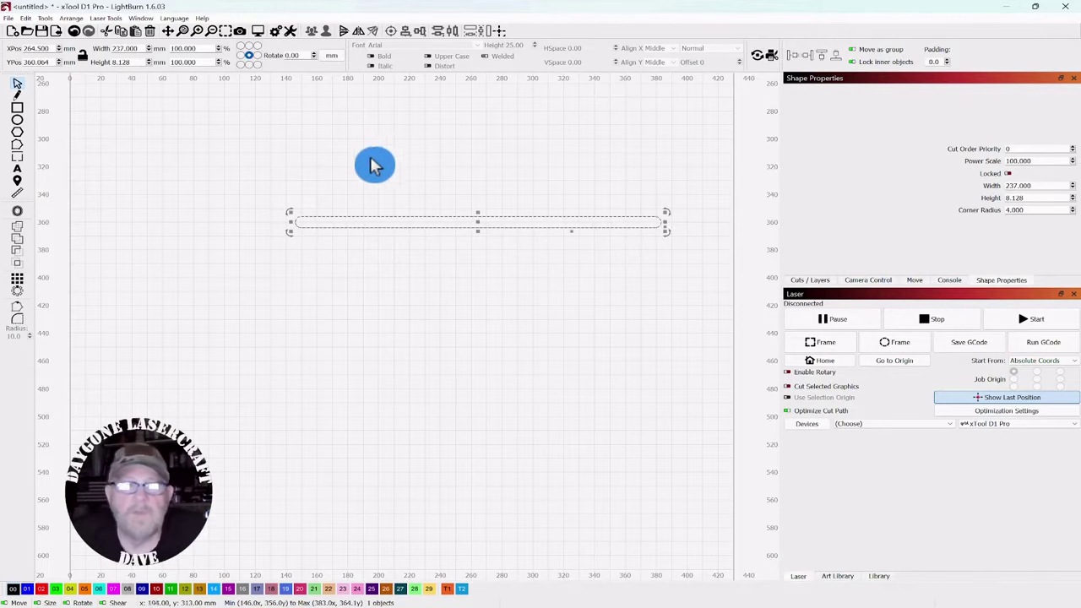
# Duplicate the horizontal bar, rotate the copy 90°, and shorten it from above to about 121 mm so it hangs from the bar's centre.
pyautogui.click(16, 82)
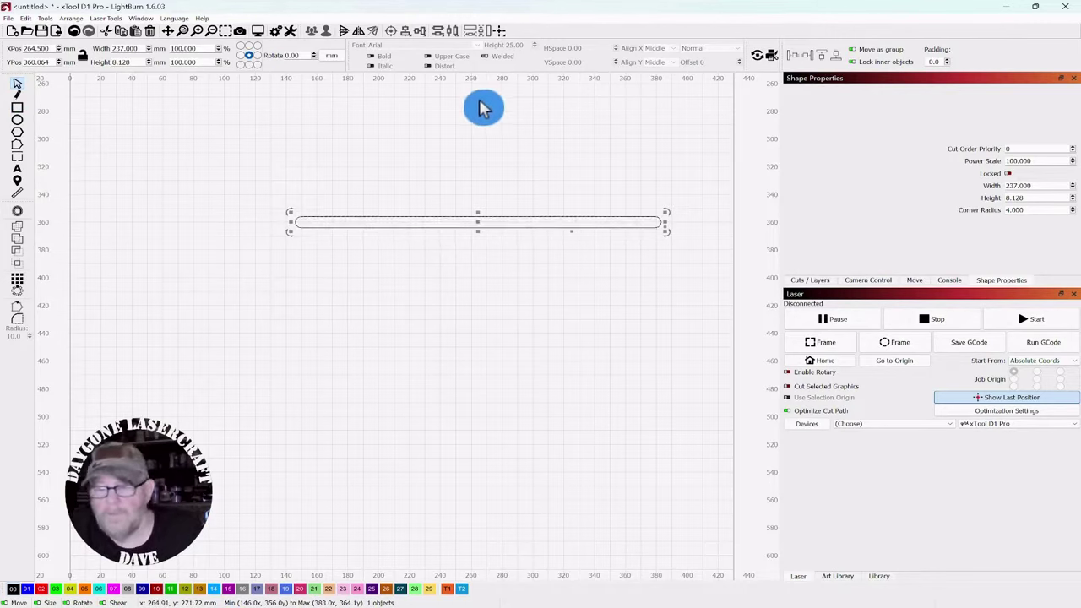
pyautogui.press('.')
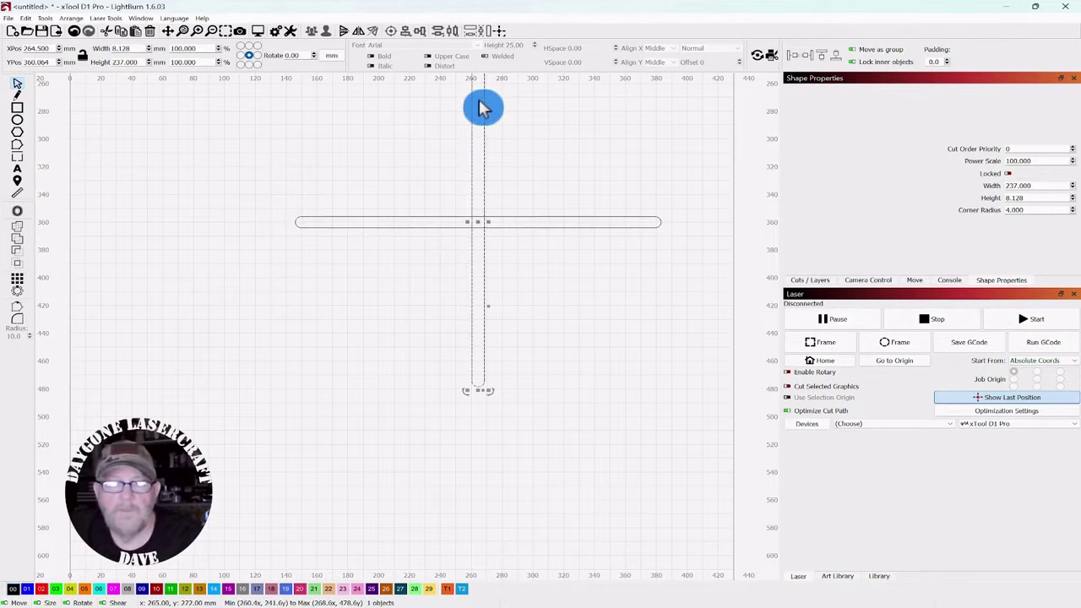
pyautogui.moveTo(575, 140); pyautogui.dragTo(519, 239)
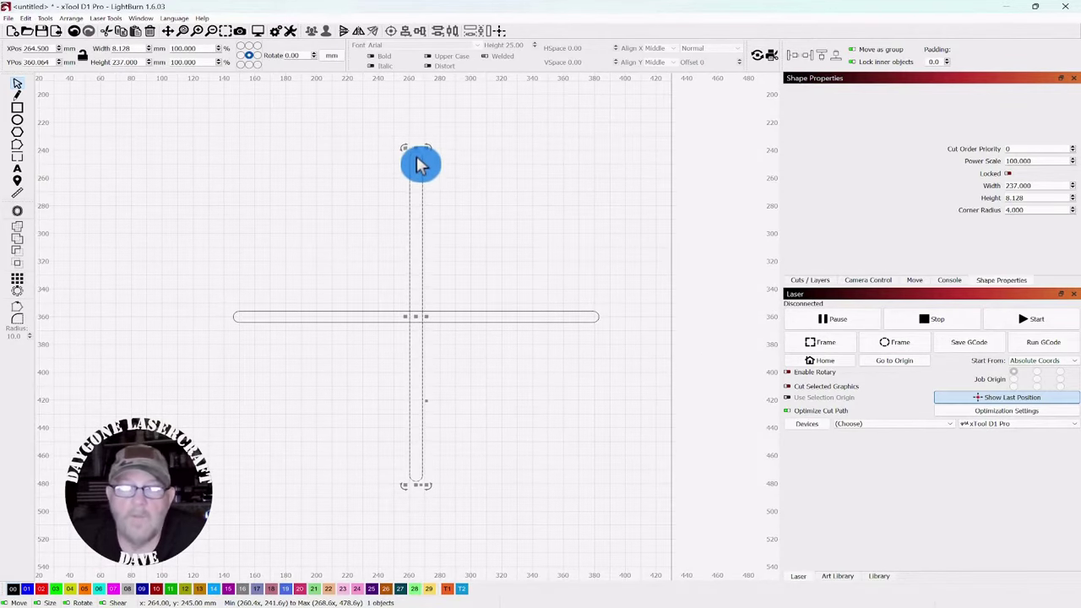
pyautogui.moveTo(414, 148); pyautogui.dragTo(403, 288)
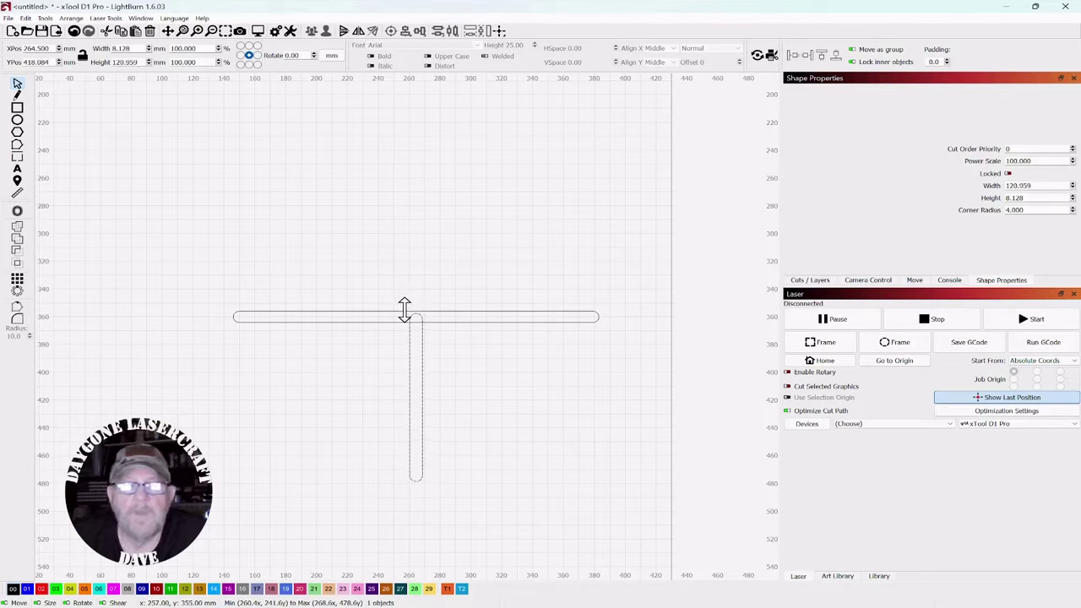
pyautogui.moveTo(405, 310); pyautogui.dragTo(405, 311)
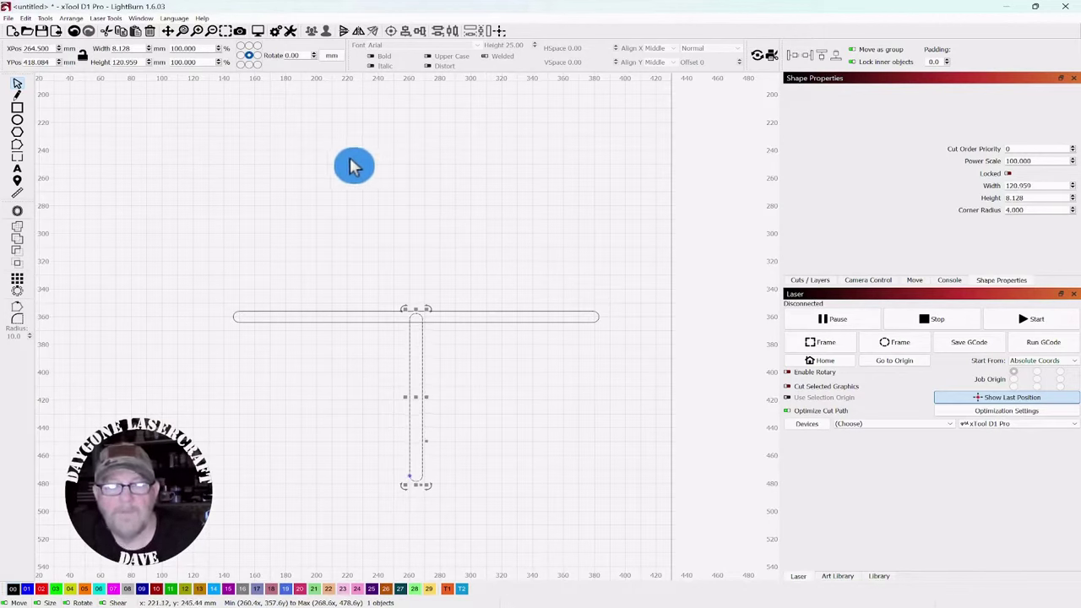
# Place a copy of the vertical bar about 35 mm to the right of the original.
pyautogui.press('Right')
pyautogui.press('Right')
pyautogui.press('Right')
pyautogui.press('Right')
pyautogui.press('Right')
pyautogui.press('Right')
pyautogui.press('Right')
pyautogui.press('Right')
pyautogui.press('Right')
pyautogui.press('Right')
pyautogui.press('Right')
pyautogui.press('Right')
pyautogui.press('Right')
pyautogui.press('Right')
pyautogui.press('Right')
pyautogui.press('Right')
pyautogui.press('Right')
pyautogui.press('Right')
pyautogui.press('Right')
pyautogui.press('Right')
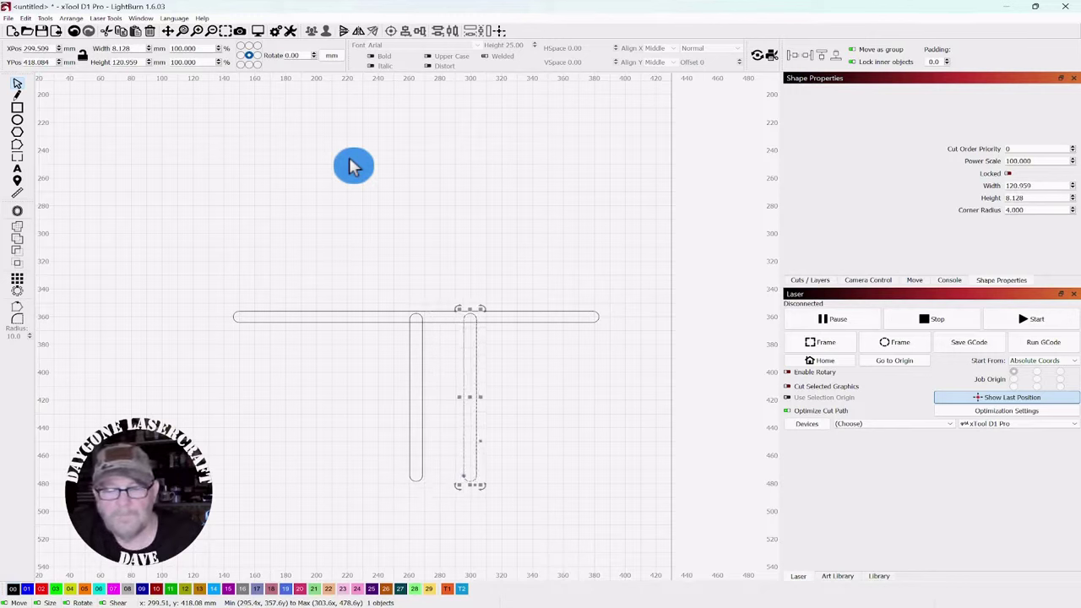
# Duplicate the right vertical bar and move the copy about 100 mm to the left.
pyautogui.hotkey('ctrl', 'd')
pyautogui.hotkey('shift', 'Left')
pyautogui.hotkey('shift', 'Left')
pyautogui.hotkey('shift', 'Left')
pyautogui.hotkey('shift', 'Left')
pyautogui.hotkey('shift', 'Left')
pyautogui.hotkey('shift', 'Left')
pyautogui.hotkey('shift', 'Left')
pyautogui.hotkey('shift', 'Left')
pyautogui.hotkey('shift', 'Left')
pyautogui.hotkey('shift', 'Left')
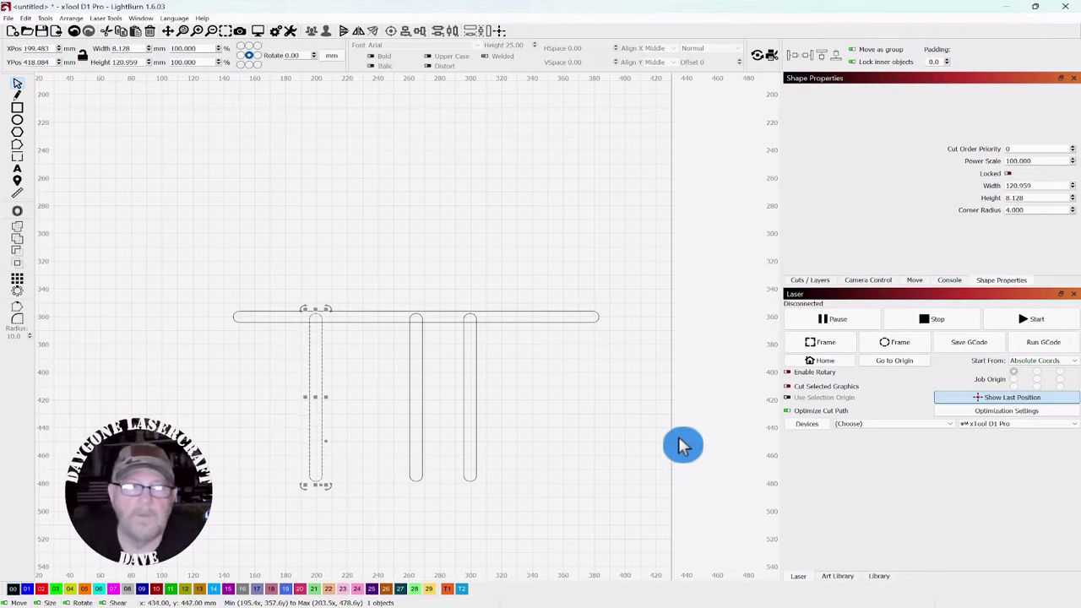
# Rotate the right vertical bar into a diagonal and move its upper end to the centre bar's top, centred at about X 300, Y 410.
pyautogui.press('Escape')
pyautogui.click(469, 390)
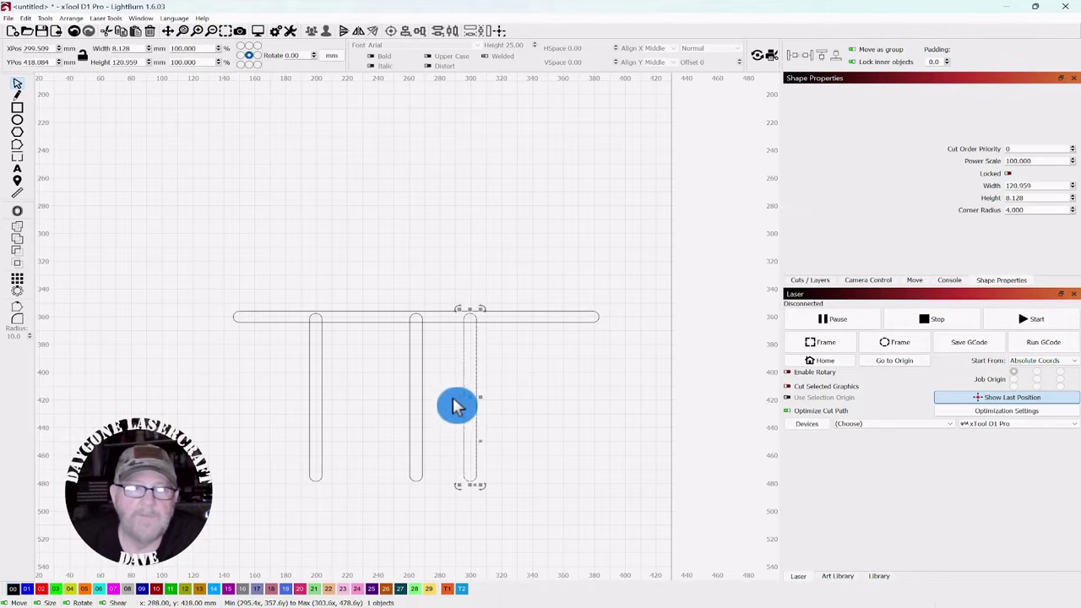
pyautogui.scroll(3, 549, 357)
pyautogui.moveTo(693, 282); pyautogui.dragTo(631, 281)
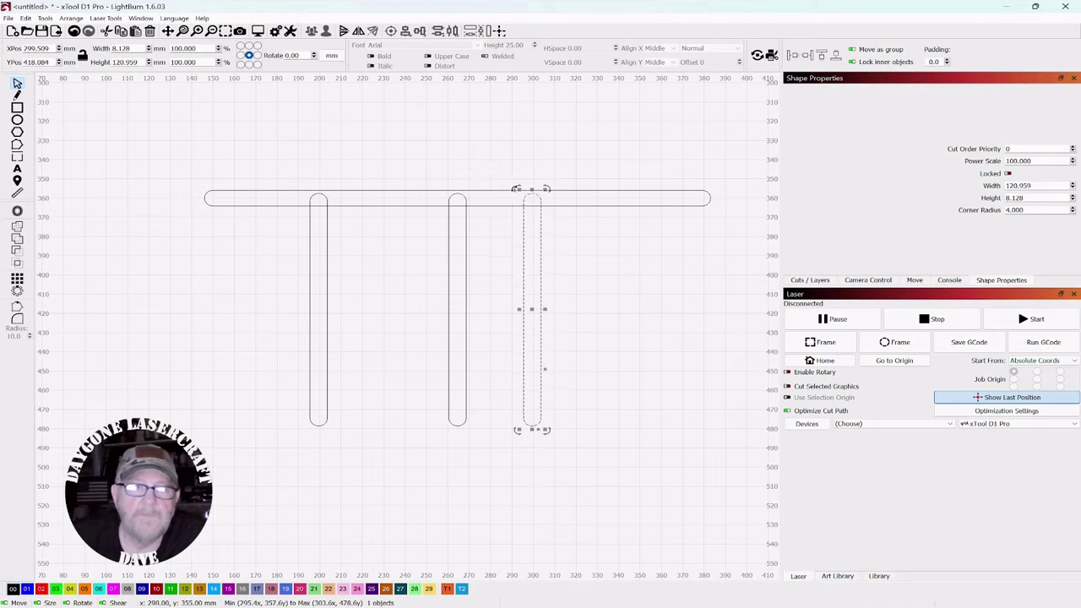
pyautogui.moveTo(518, 193); pyautogui.dragTo(464, 235)
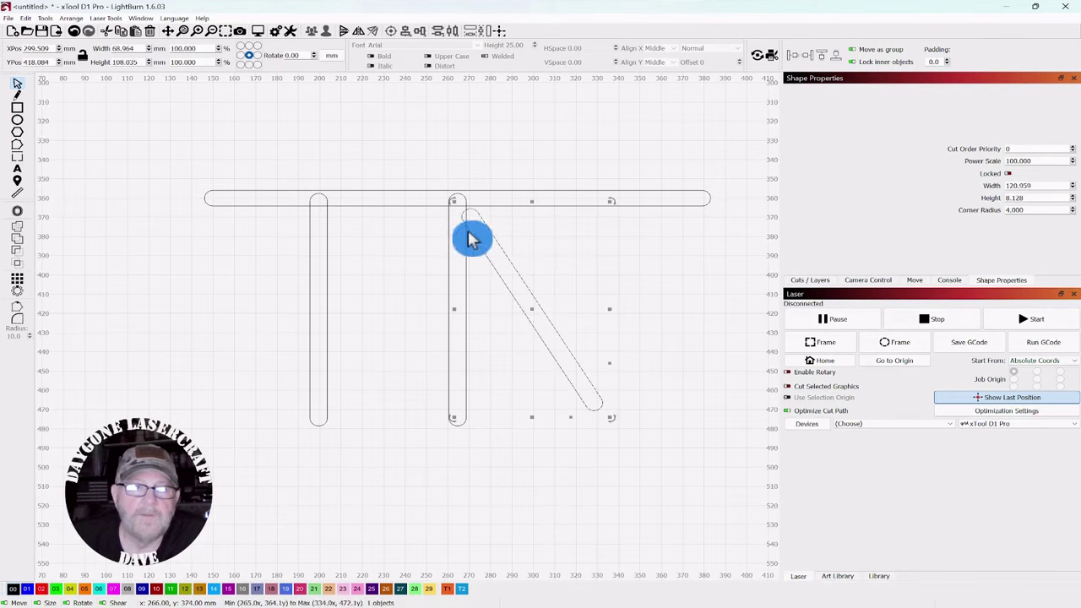
pyautogui.moveTo(535, 318)
pyautogui.mouseDown()
pyautogui.moveTo(529, 309)
pyautogui.moveTo(537, 314)
pyautogui.moveTo(540, 303)
pyautogui.mouseUp()
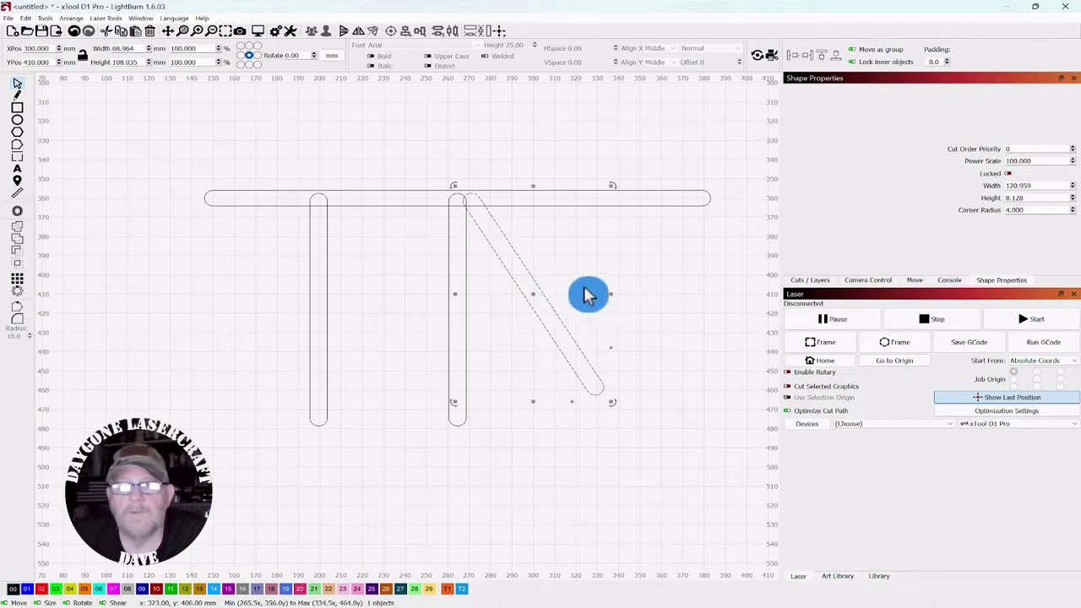
pyautogui.click(647, 348)
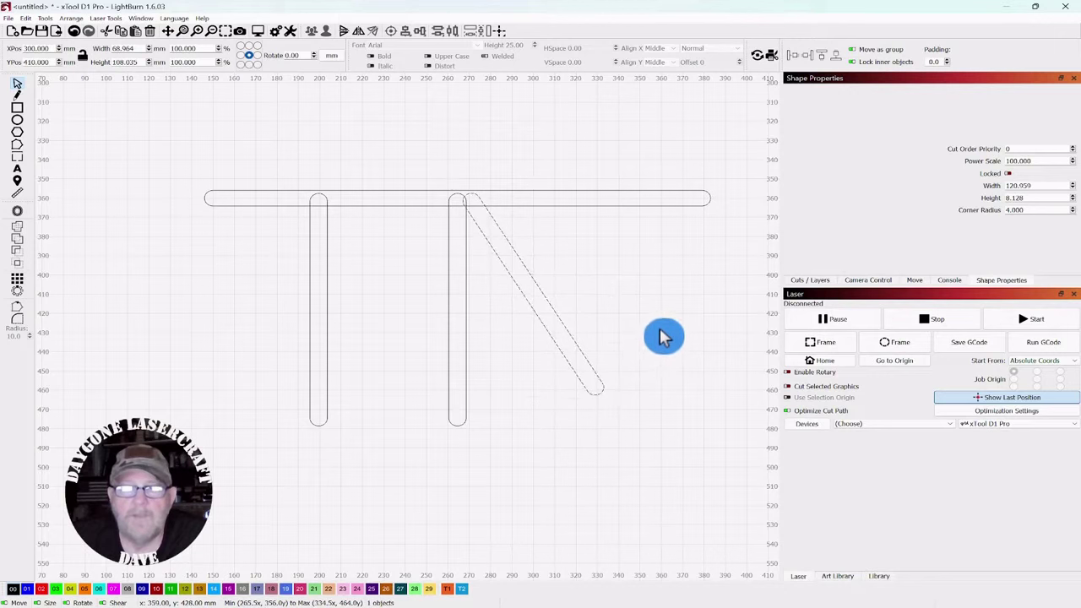
# Draw a 45° guide line from the centre bar's top end, running about 100 mm right and 100 mm down.
pyautogui.click(17, 96)
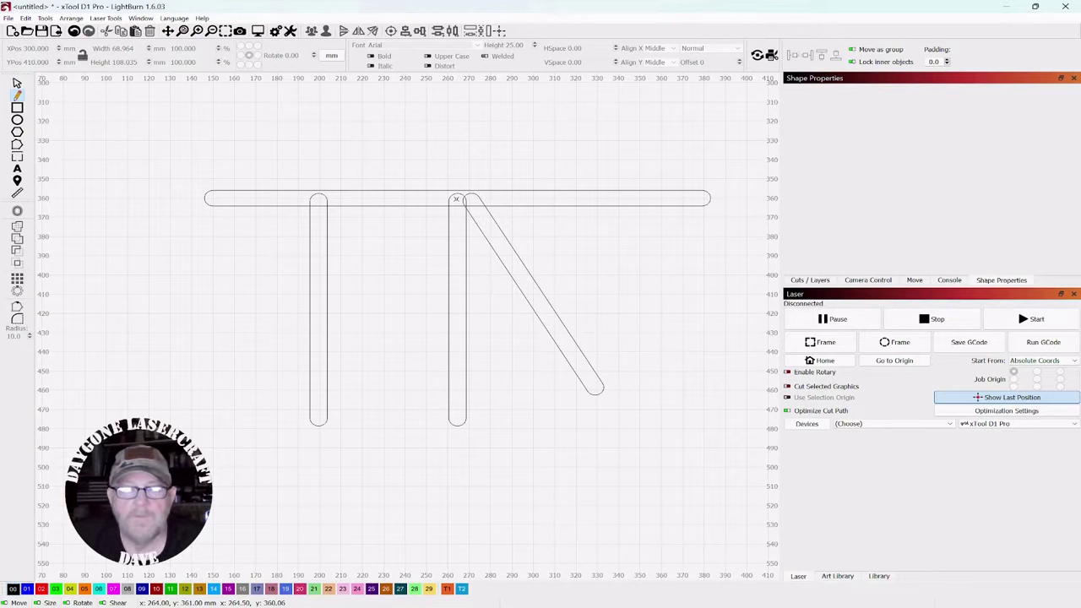
pyautogui.moveTo(456, 198); pyautogui.dragTo(663, 390)
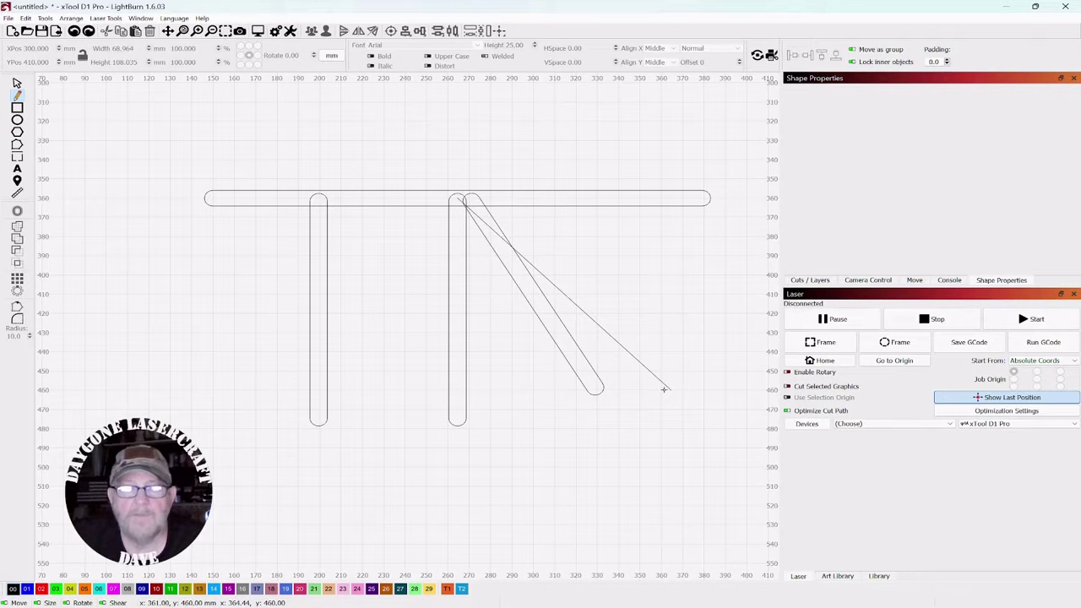
pyautogui.click(20, 88)
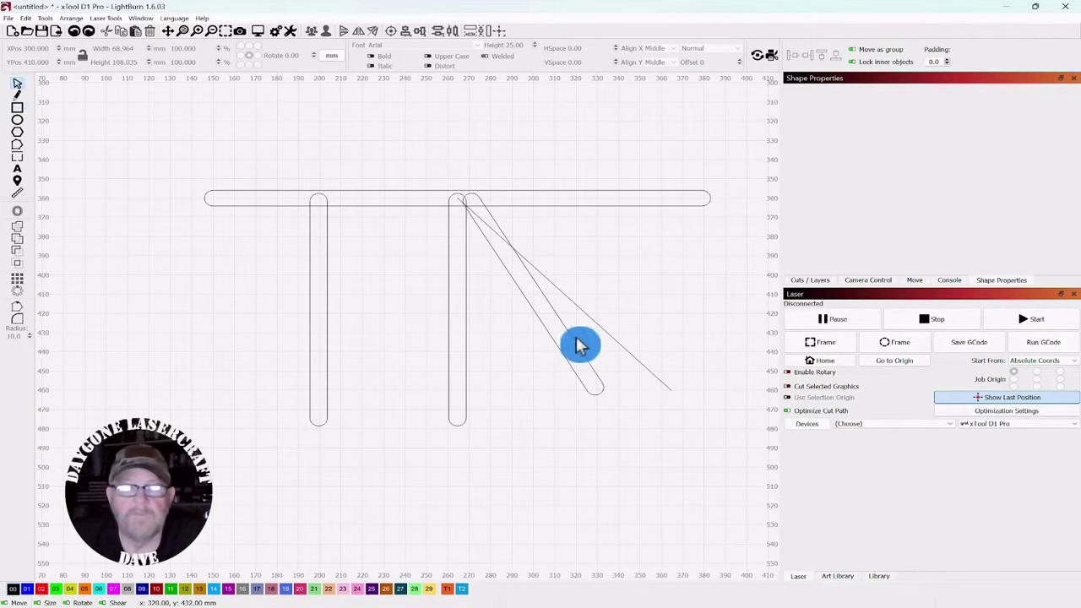
# Rotate and move the diagonal bar until it lies along the guide line, centred at about X 305, Y 402.
pyautogui.click(567, 363)
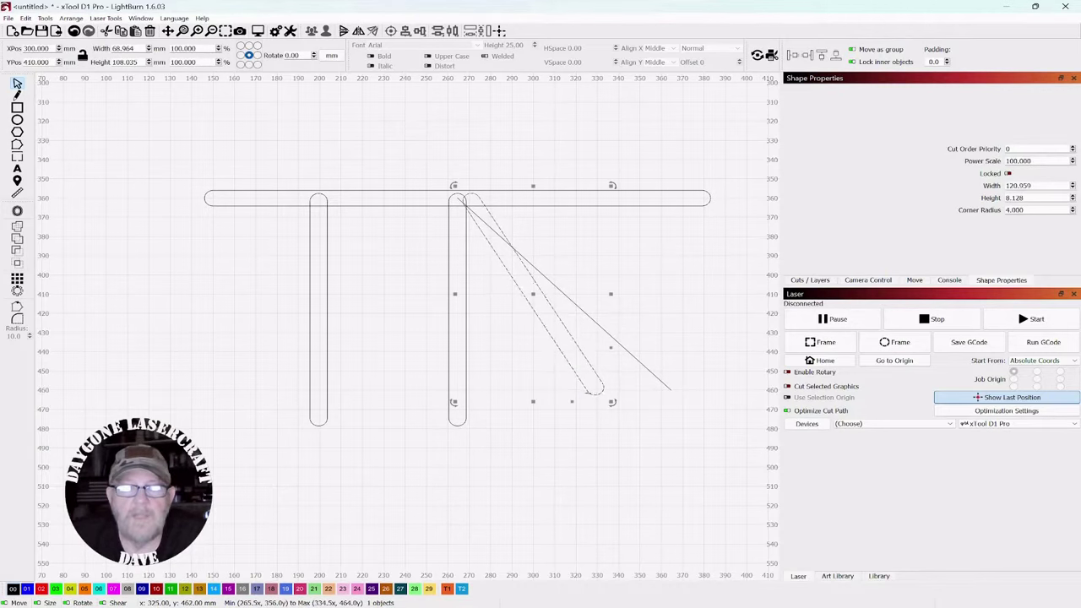
pyautogui.moveTo(612, 404); pyautogui.dragTo(654, 403)
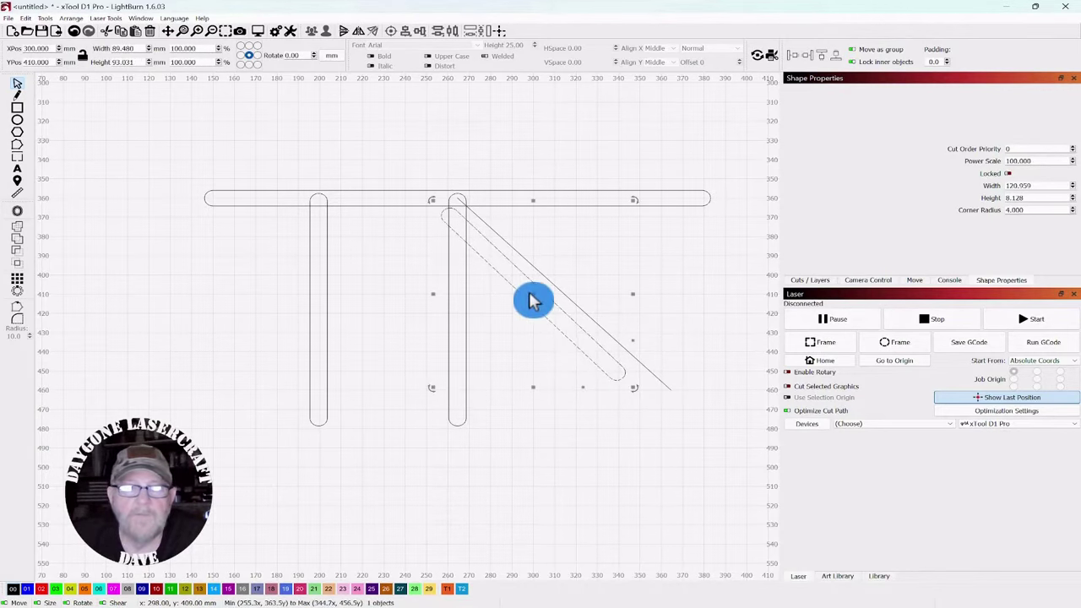
pyautogui.moveTo(530, 292); pyautogui.dragTo(545, 298)
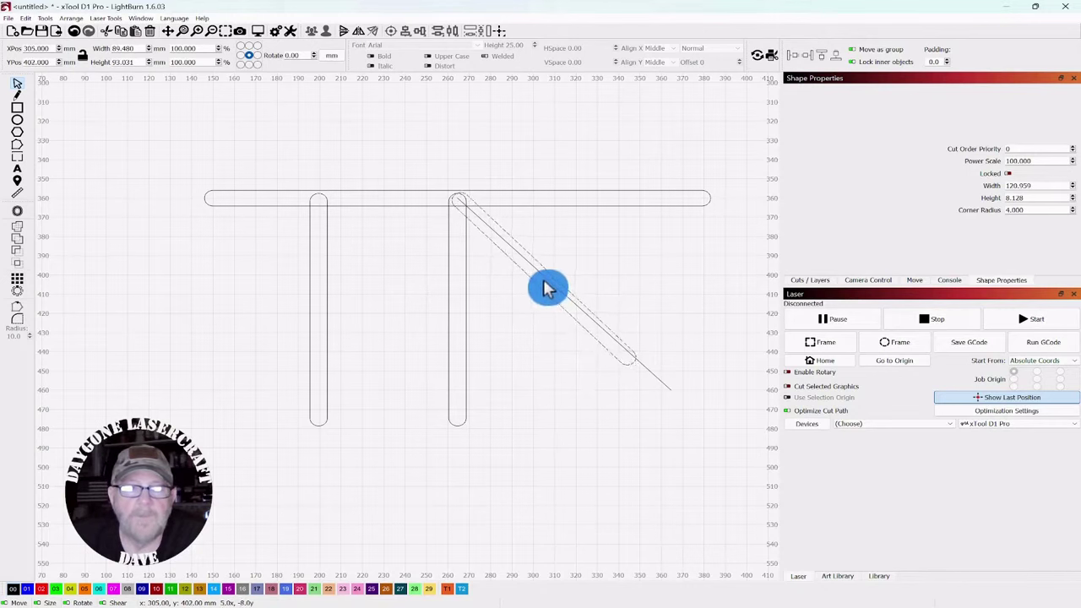
pyautogui.moveTo(544, 288); pyautogui.dragTo(546, 289)
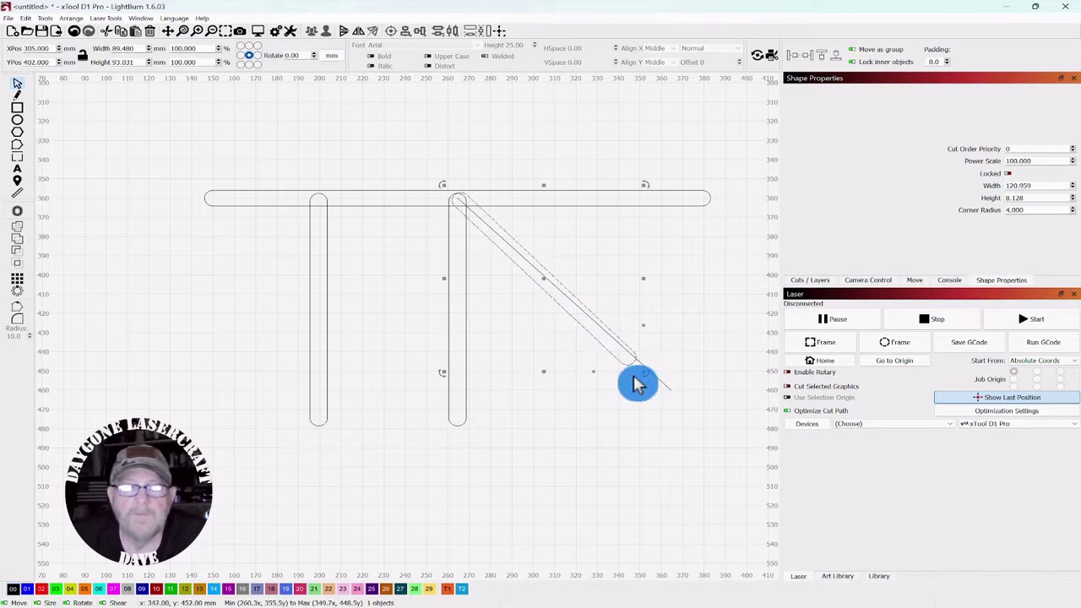
pyautogui.moveTo(648, 385); pyautogui.dragTo(643, 369)
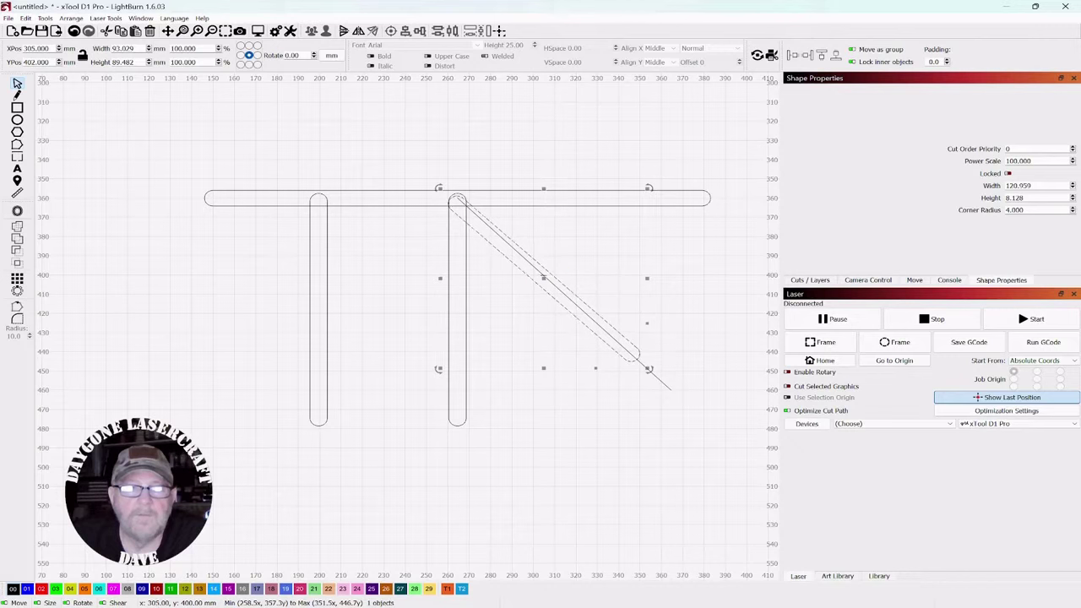
pyautogui.moveTo(542, 276); pyautogui.dragTo(547, 284)
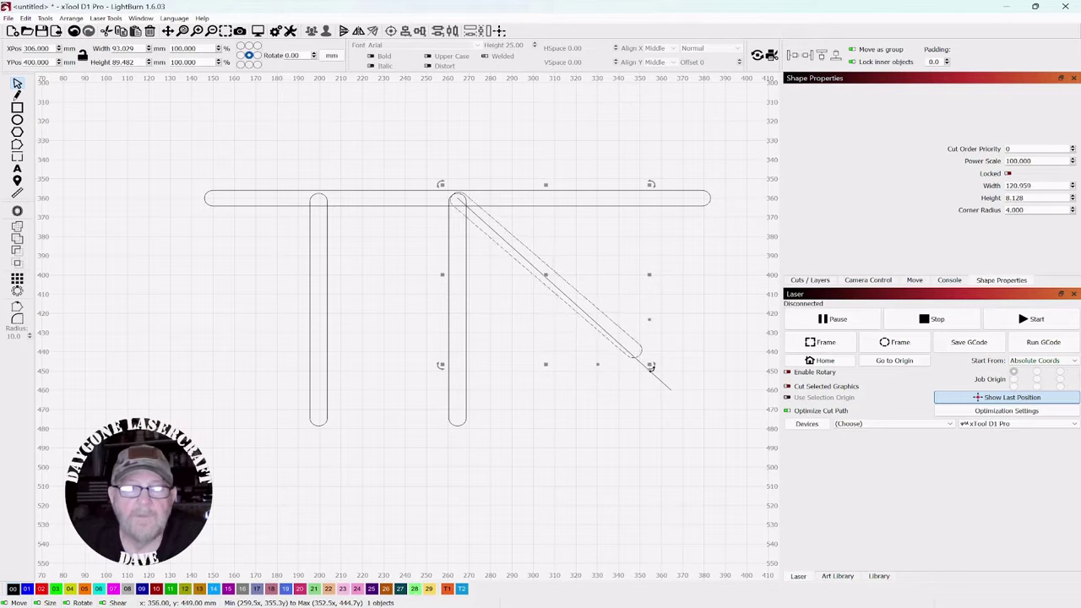
pyautogui.moveTo(657, 377); pyautogui.dragTo(652, 380)
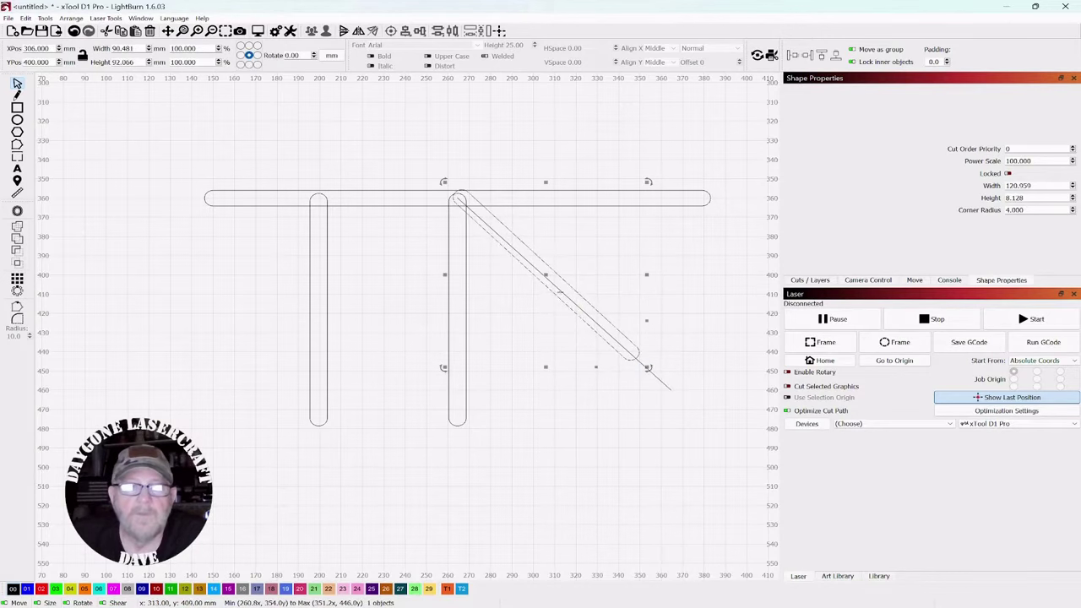
pyautogui.moveTo(547, 277); pyautogui.dragTo(551, 284)
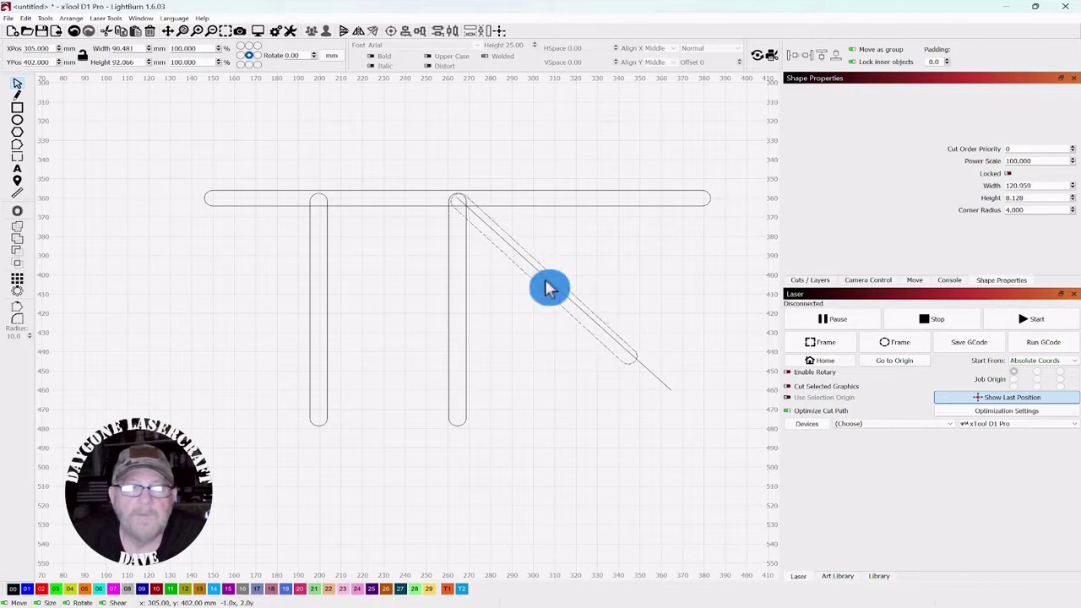
pyautogui.moveTo(547, 287); pyautogui.dragTo(549, 288)
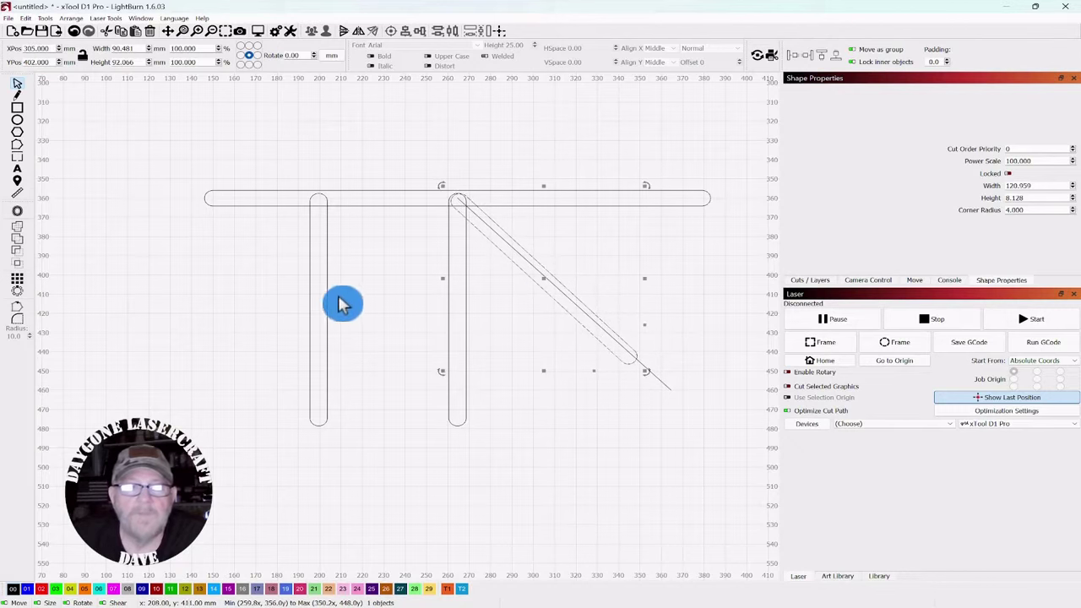
# Delete the vertical bar to the left of the centre bar.
pyautogui.moveTo(363, 260); pyautogui.dragTo(263, 360)
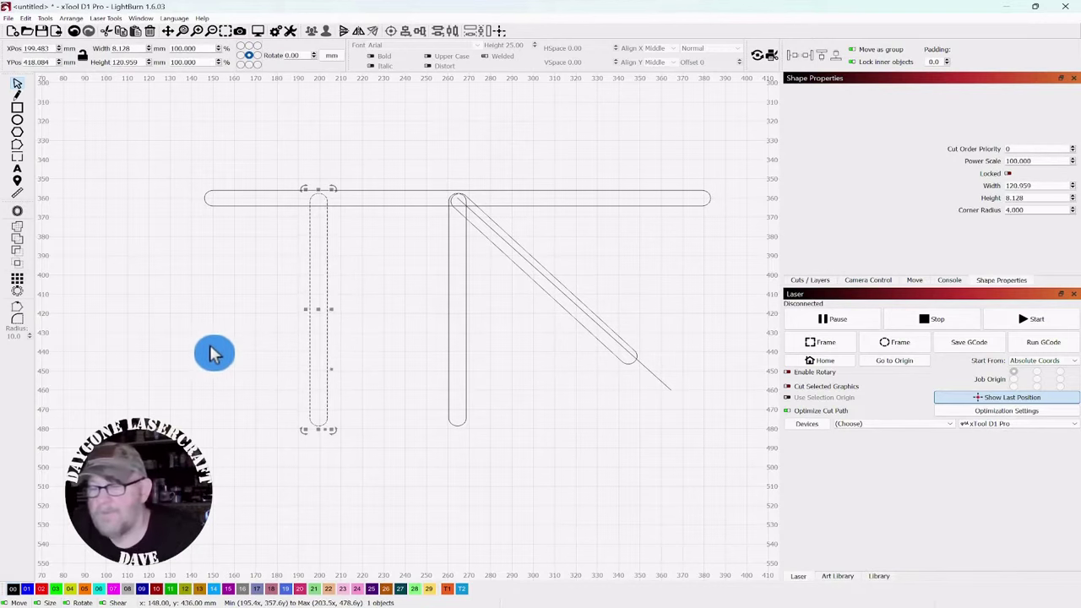
pyautogui.press('Delete')
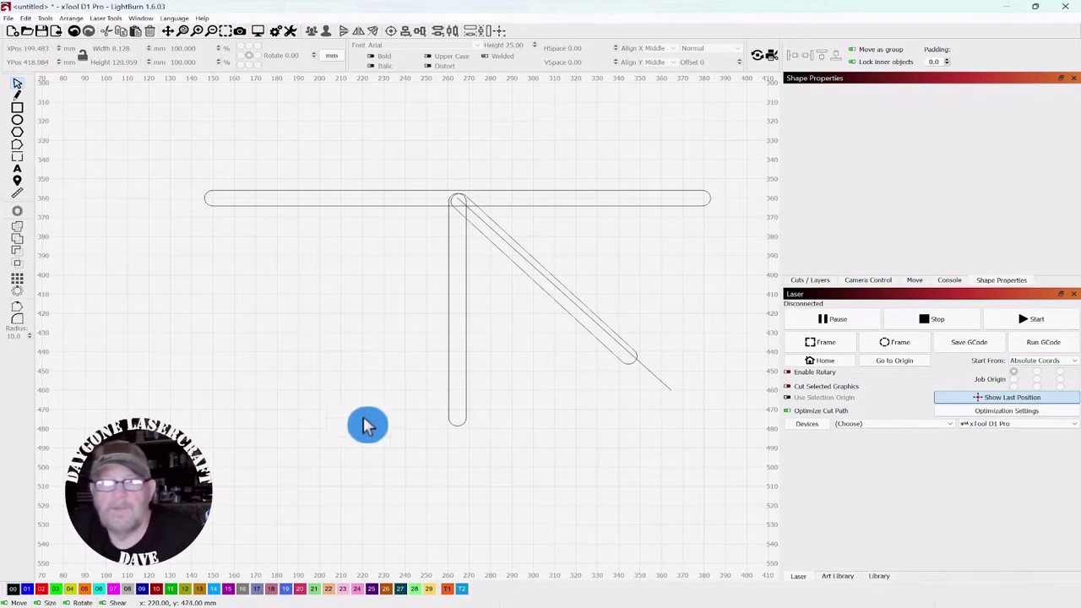
# Duplicate the diagonal bar, mirror the copy horizontally, and move it about 80 mm left so its upper end meets the centre bar's top.
pyautogui.click(603, 347)
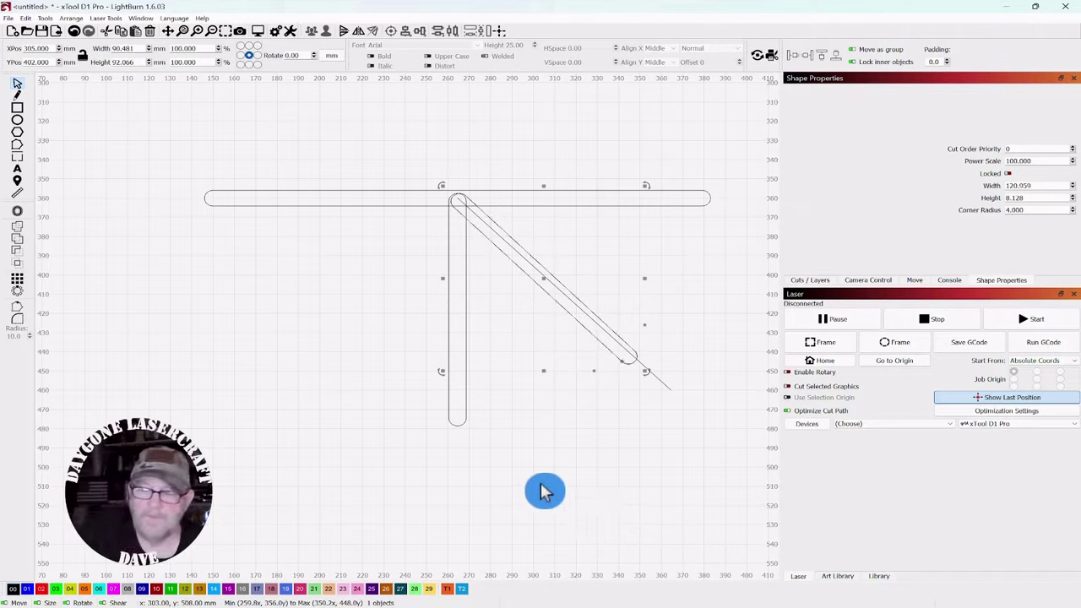
pyautogui.press('h')
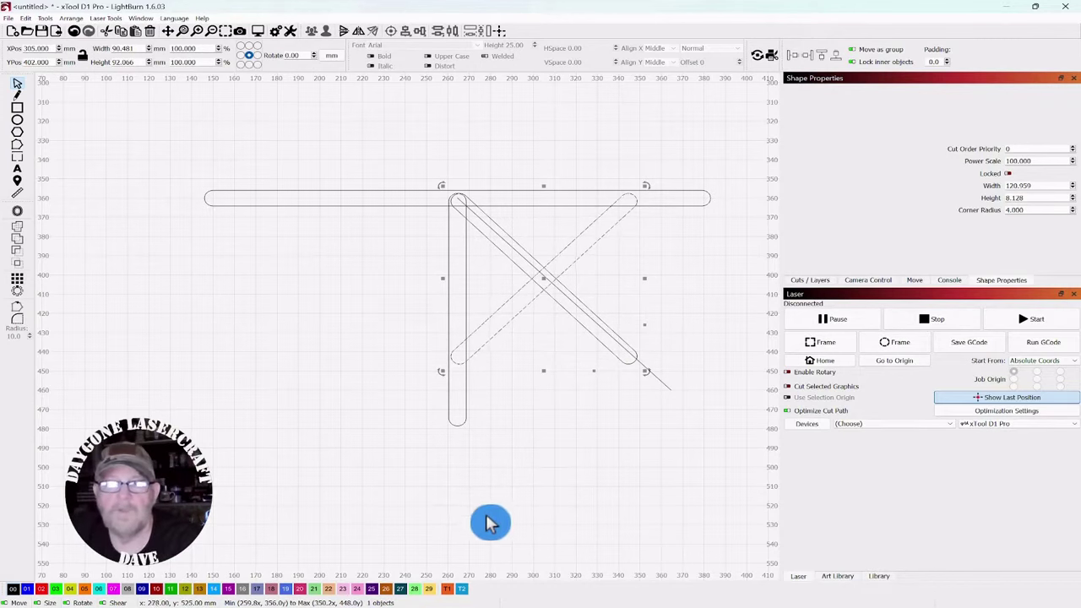
pyautogui.press('Left')
pyautogui.press('Left')
pyautogui.press('Left')
pyautogui.press('Left')
pyautogui.press('Left')
pyautogui.press('Left')
pyautogui.press('Left')
pyautogui.press('Left')
pyautogui.press('Left')
pyautogui.press('Left')
pyautogui.press('Left')
pyautogui.press('Left')
pyautogui.press('Left')
pyautogui.press('Left')
pyautogui.press('Left')
pyautogui.press('Left')
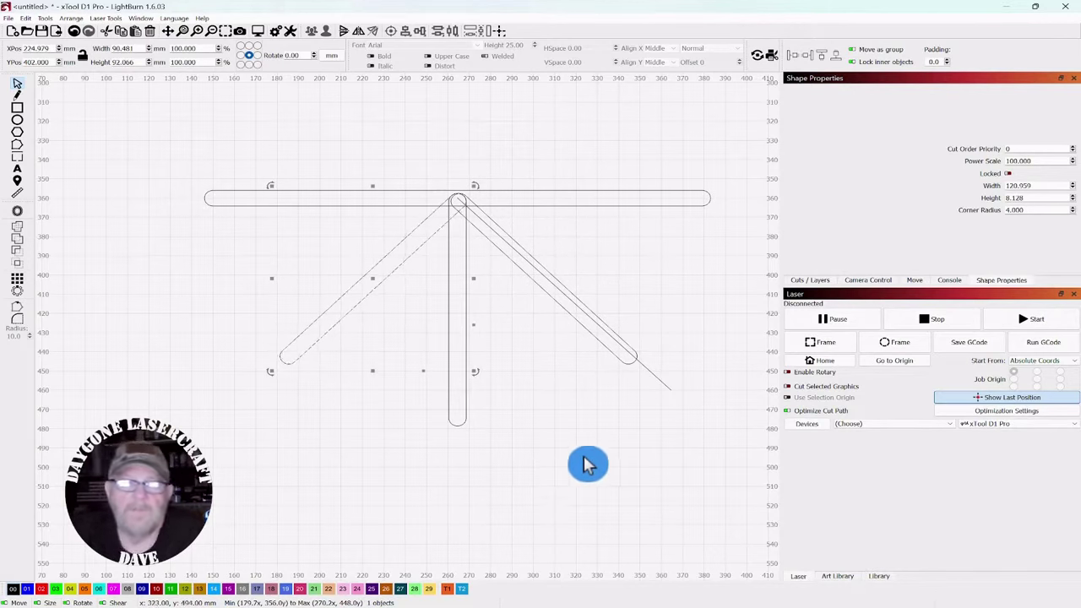
# Delete the 45° guide line running through the right diagonal bar.
pyautogui.moveTo(706, 369); pyautogui.dragTo(641, 407)
pyautogui.moveTo(701, 369); pyautogui.dragTo(662, 409)
pyautogui.click(663, 414)
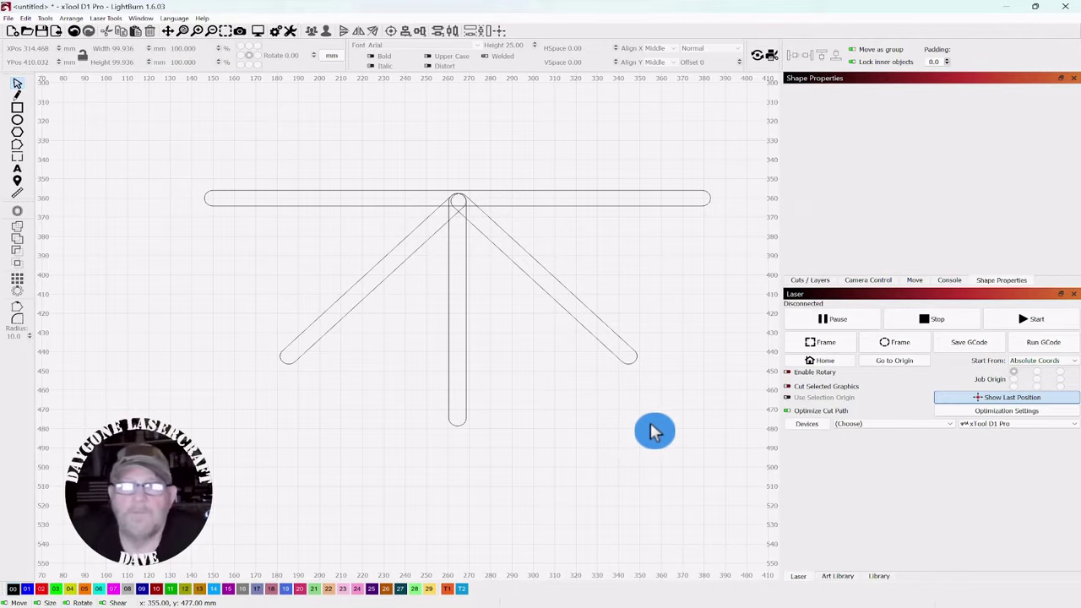
# Weld the horizontal bar, the centre bar and both diagonal bars into a single outline.
pyautogui.scroll(-2, 651, 432)
pyautogui.moveTo(650, 437); pyautogui.dragTo(581, 420)
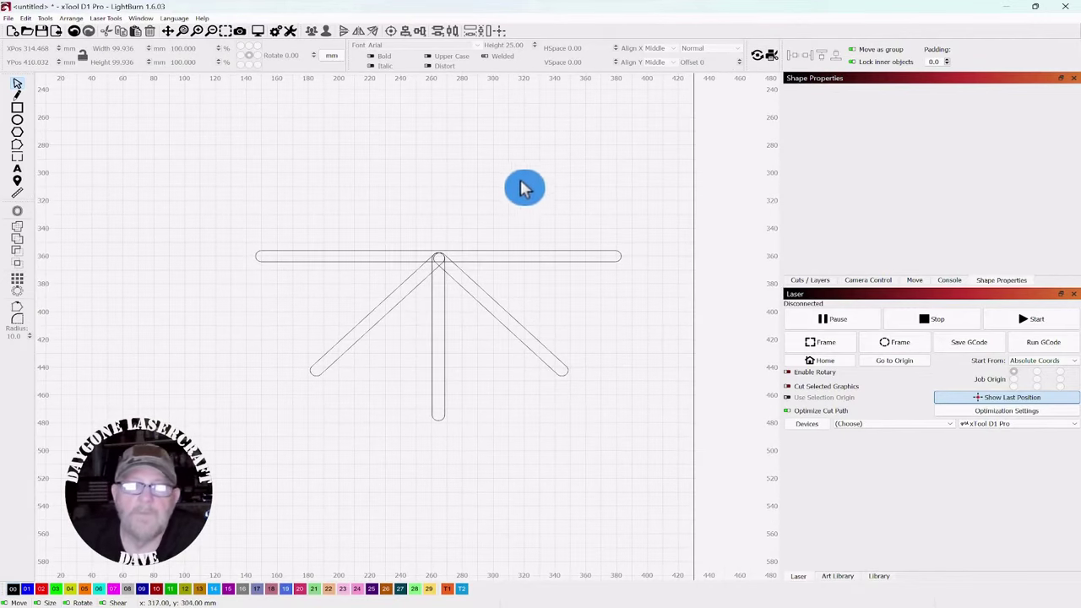
pyautogui.moveTo(583, 180)
pyautogui.mouseDown()
pyautogui.moveTo(246, 338)
pyautogui.moveTo(248, 361)
pyautogui.mouseUp()
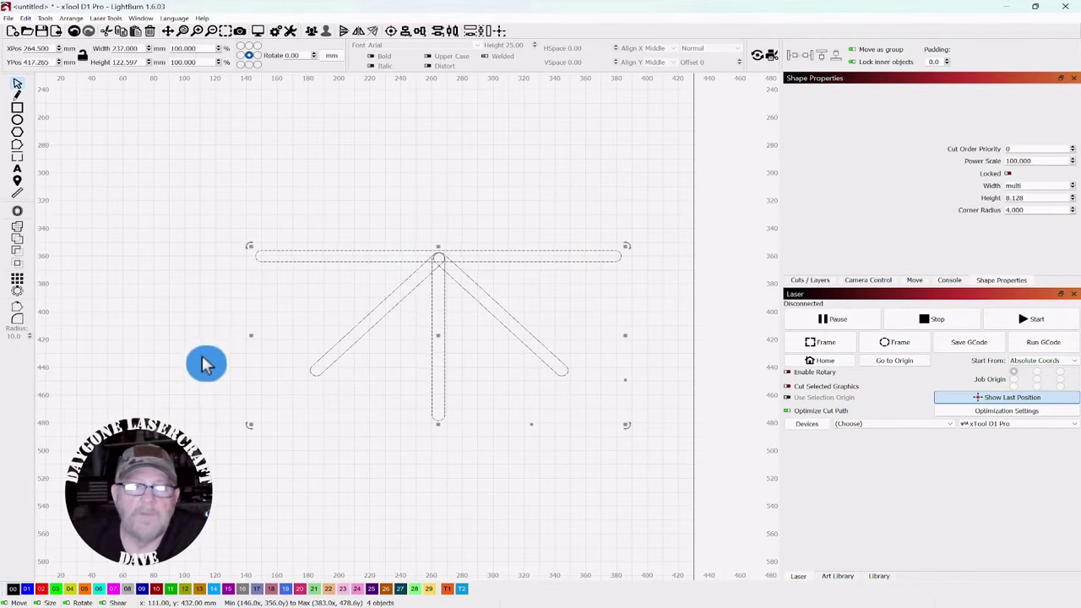
pyautogui.click(18, 231)
pyautogui.click(262, 110)
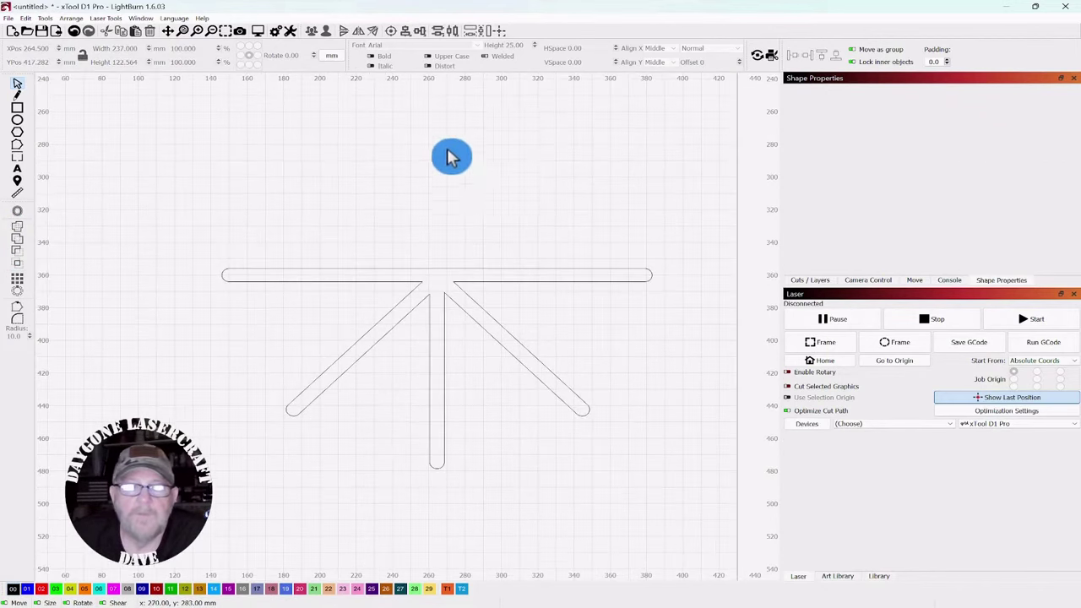
# Draw a circle about 93 mm in diameter above the welded bars, centred at about X 229.5, Y 262.5.
pyautogui.scroll(2, 449, 157)
pyautogui.moveTo(459, 180); pyautogui.dragTo(460, 126)
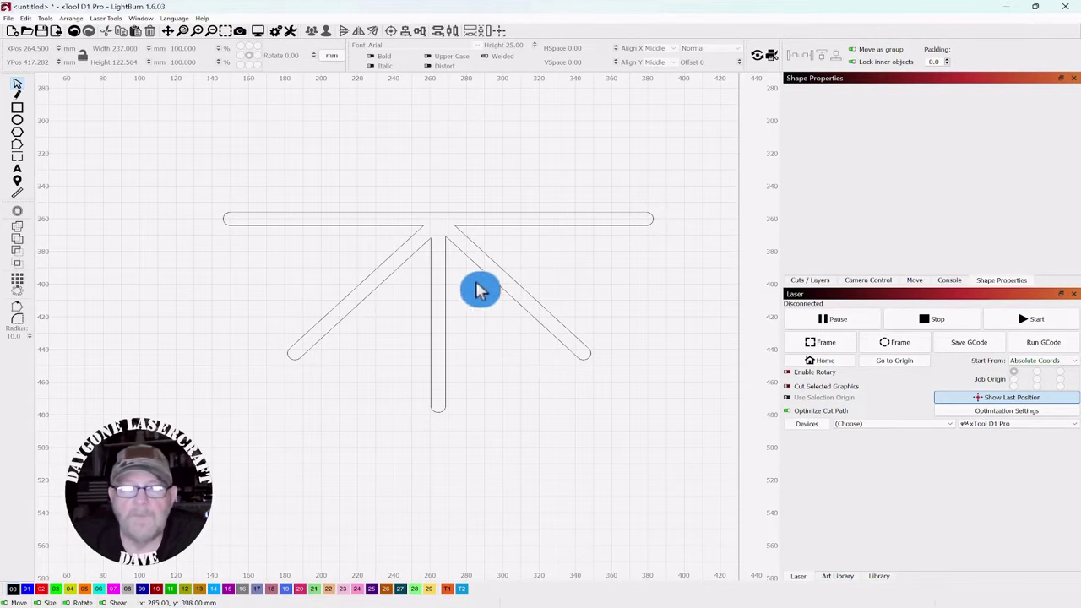
pyautogui.scroll(-3, 480, 290)
pyautogui.moveTo(514, 161); pyautogui.dragTo(515, 247)
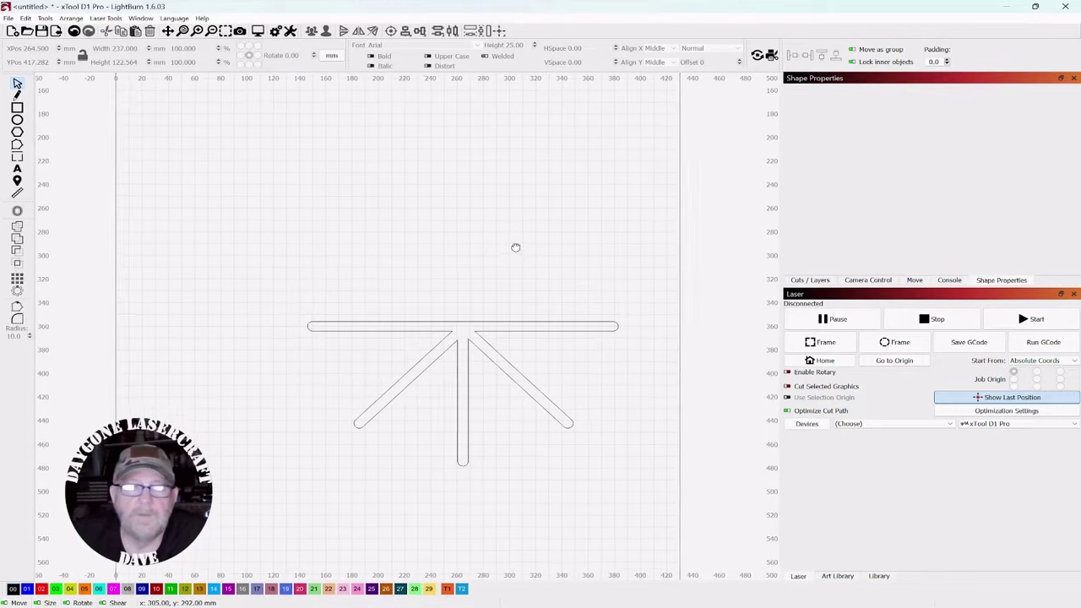
pyautogui.click(18, 122)
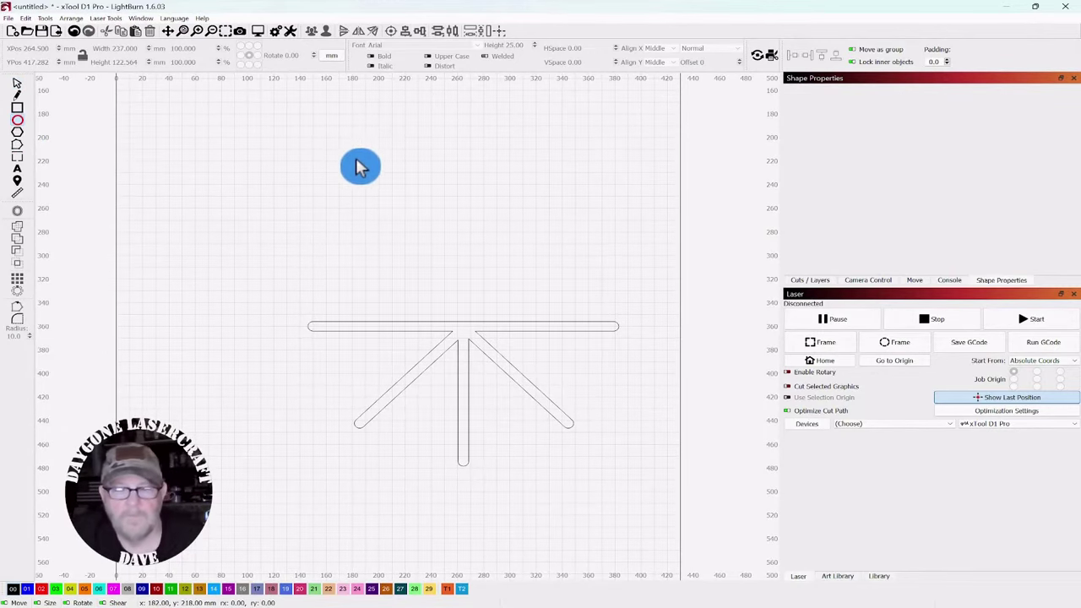
pyautogui.moveTo(361, 165); pyautogui.dragTo(482, 229)
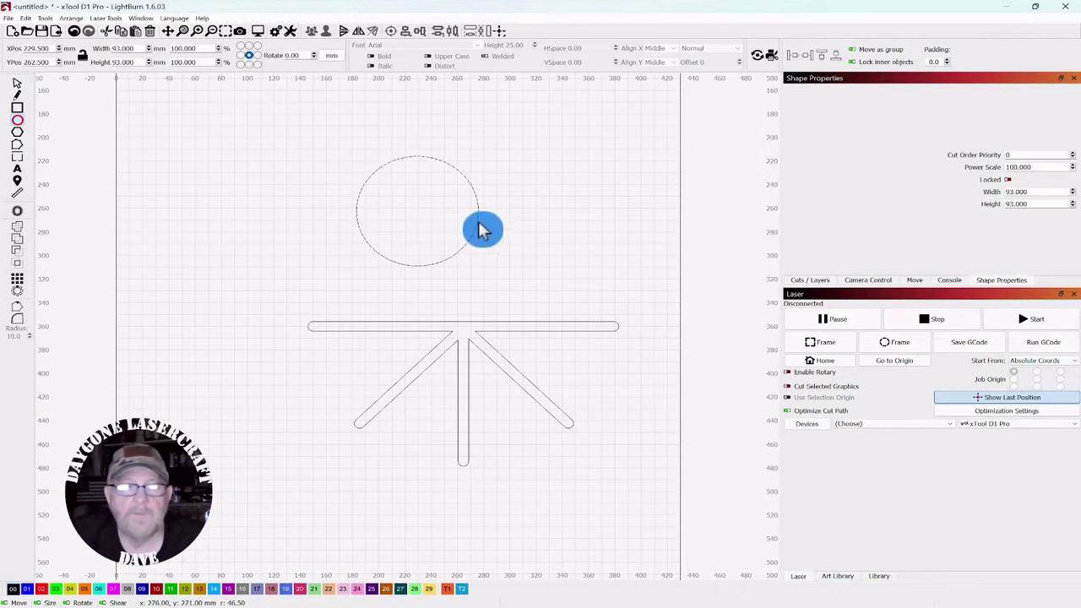
pyautogui.click(17, 84)
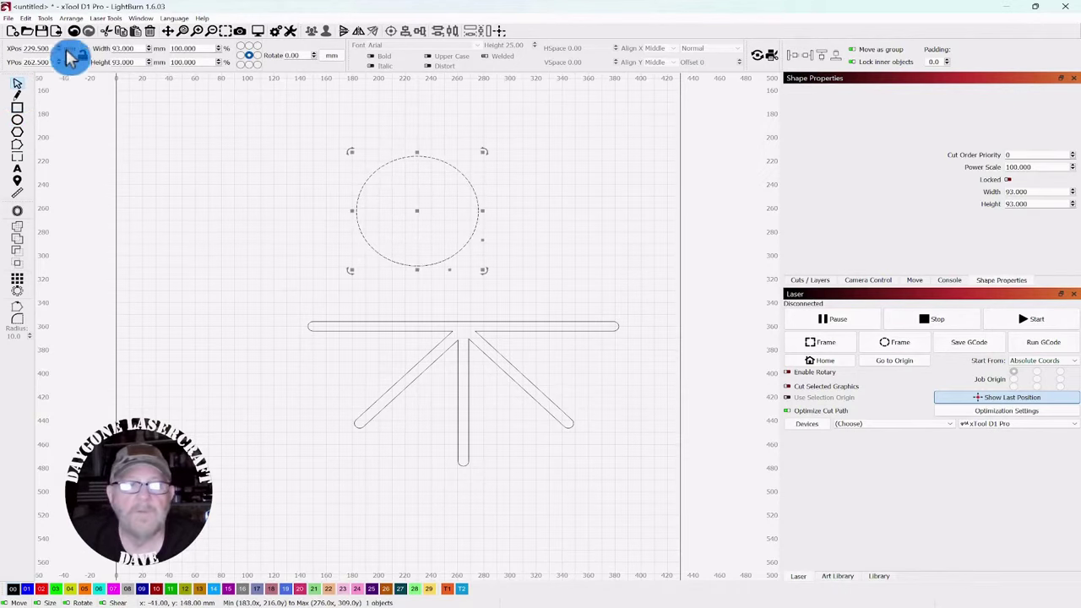
# Break the circle apart into separate arc segments.
pyautogui.click(72, 19)
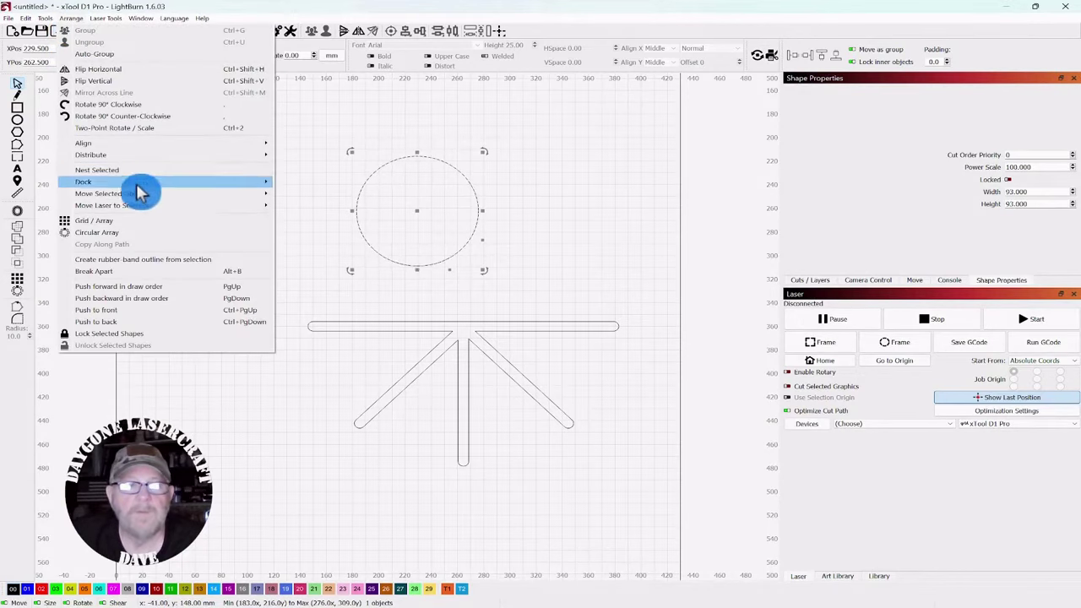
pyautogui.click(109, 271)
pyautogui.click(265, 258)
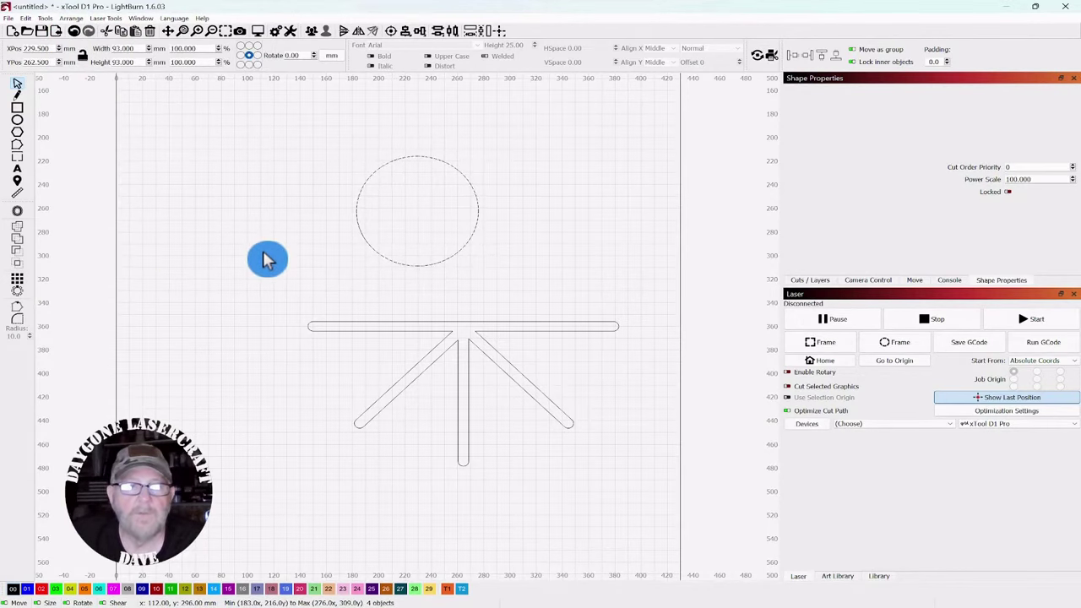
# Pull the upper-right quarter arc away from the circle and move the three remaining arcs outside the work area, near X 520, Y 284.
pyautogui.moveTo(488, 149); pyautogui.dragTo(549, 181)
pyautogui.moveTo(439, 149); pyautogui.dragTo(342, 279)
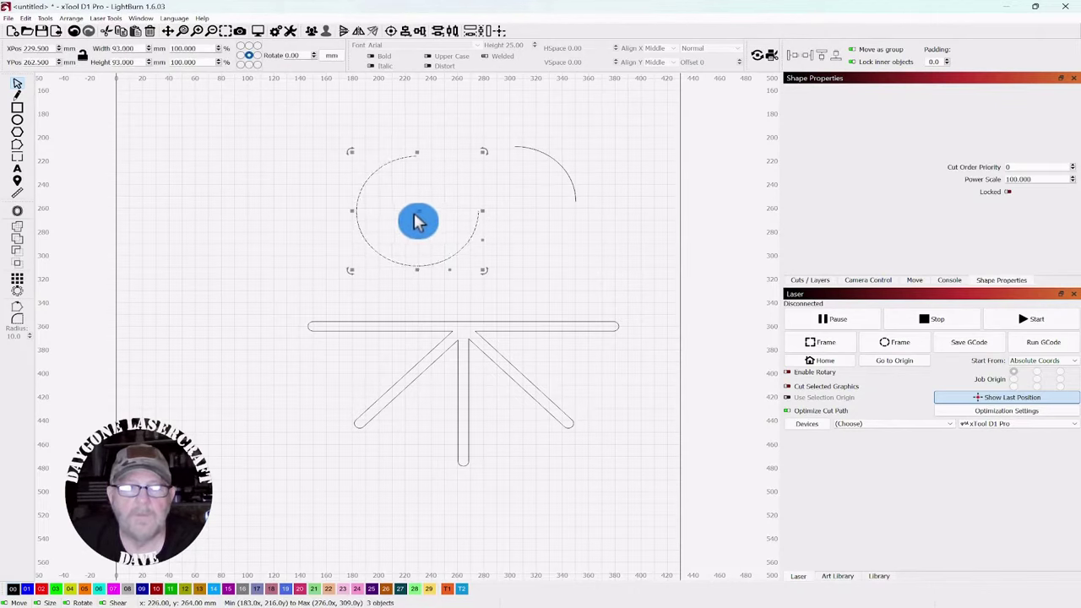
pyautogui.moveTo(414, 211); pyautogui.dragTo(704, 244)
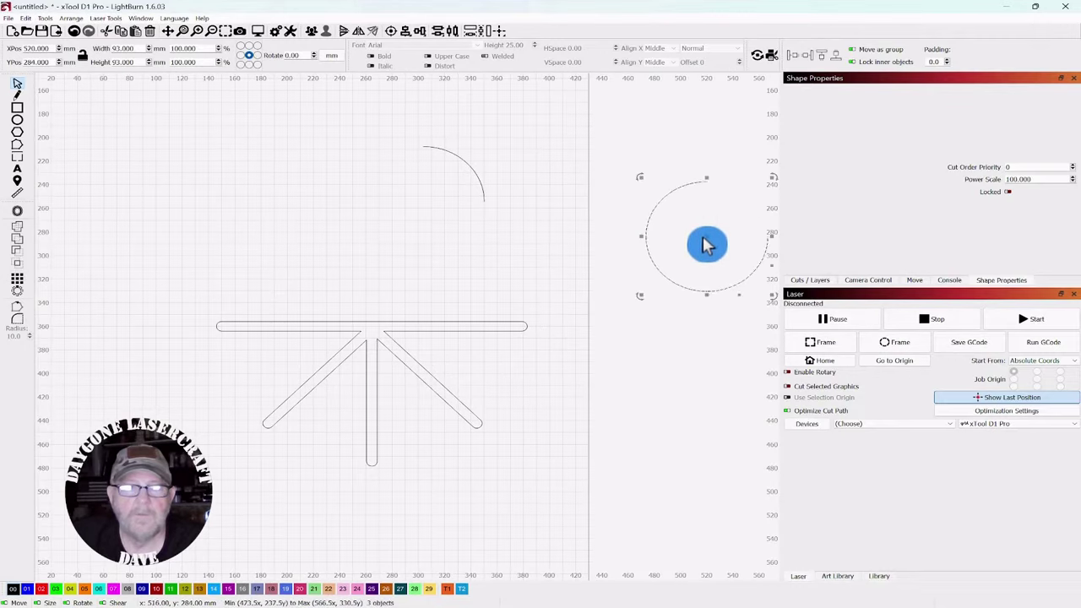
# Move the quarter arc below the left end of the horizontal bar, centred at about X 168, Y 400.
pyautogui.click(451, 197)
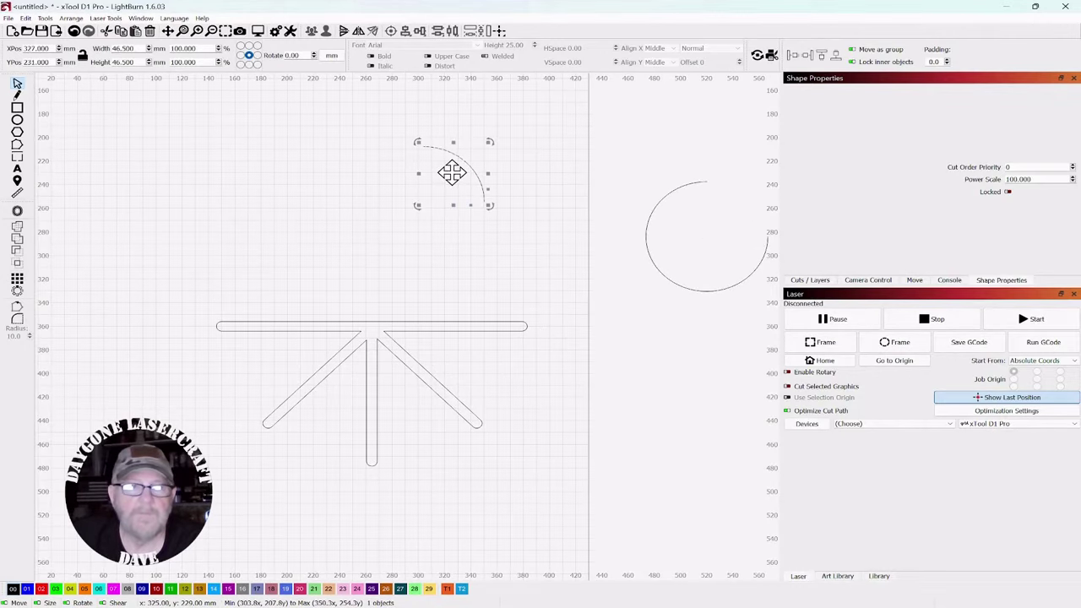
pyautogui.moveTo(451, 174); pyautogui.dragTo(250, 369)
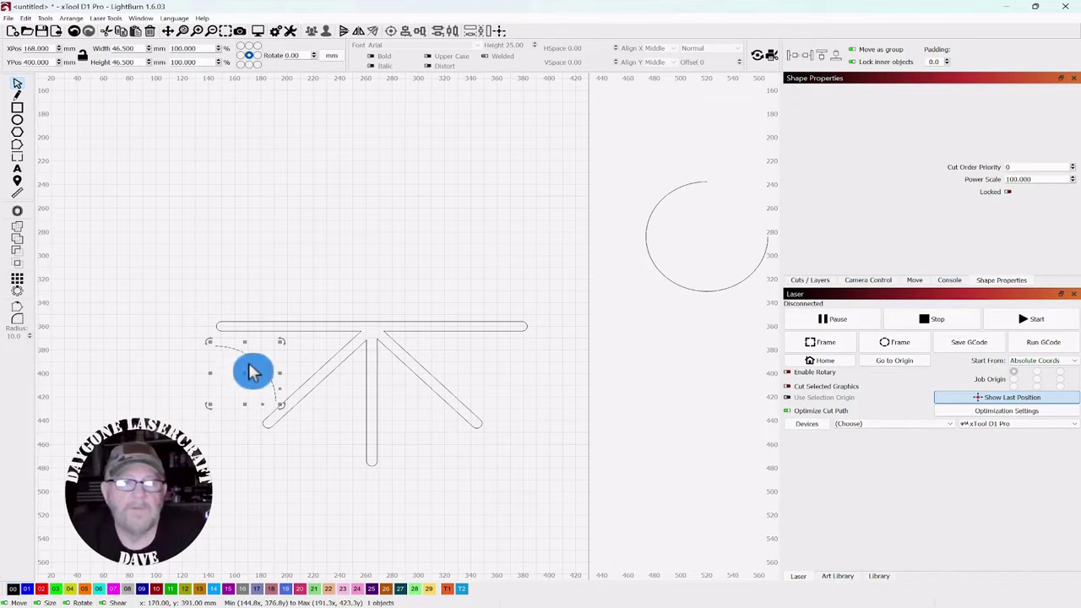
pyautogui.click(205, 349)
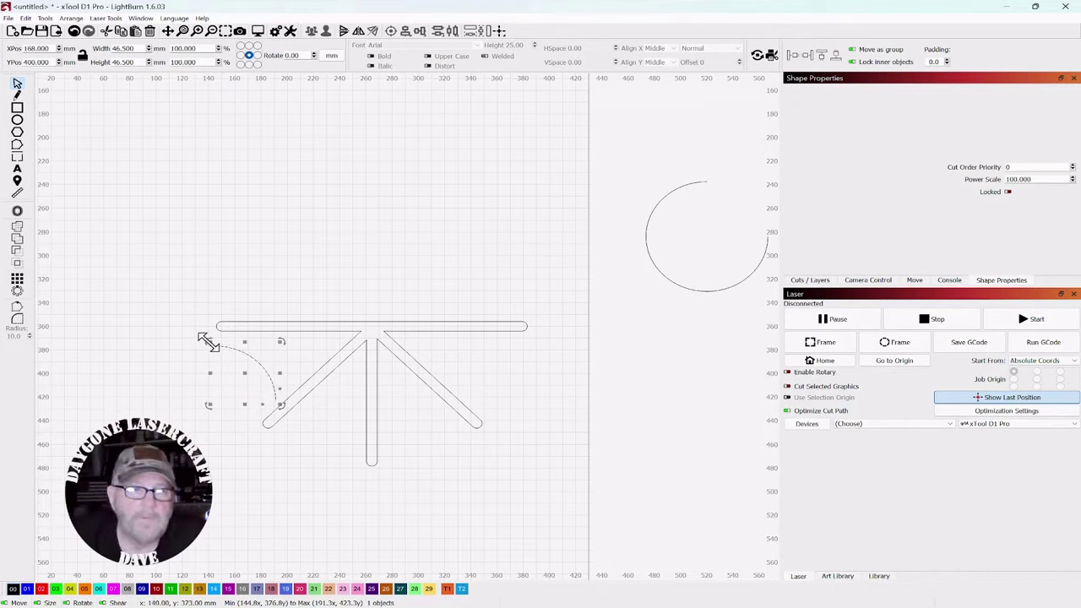
# Stretch and rotate the arc to about 38 × 85 mm so it joins the left ends of the horizontal and left diagonal bars.
pyautogui.moveTo(208, 339); pyautogui.dragTo(273, 413)
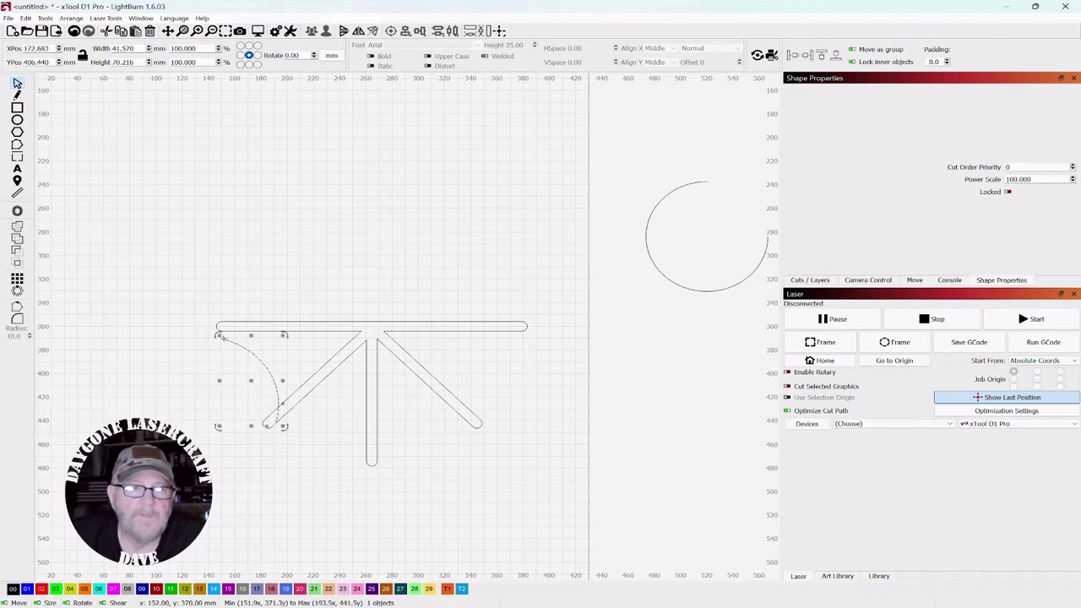
pyautogui.moveTo(212, 330); pyautogui.dragTo(211, 326)
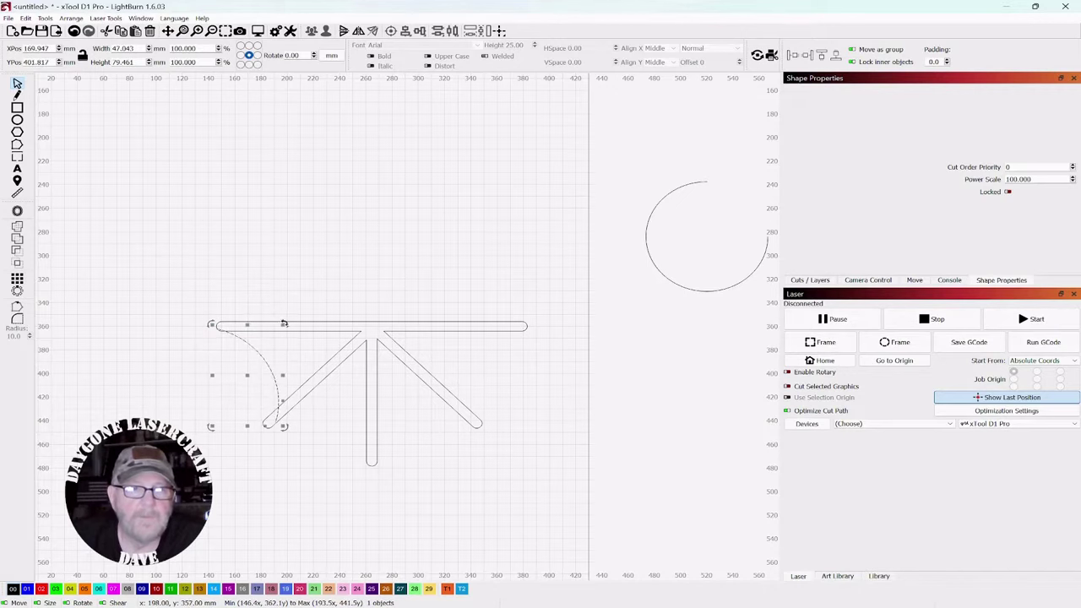
pyautogui.moveTo(284, 324); pyautogui.dragTo(294, 336)
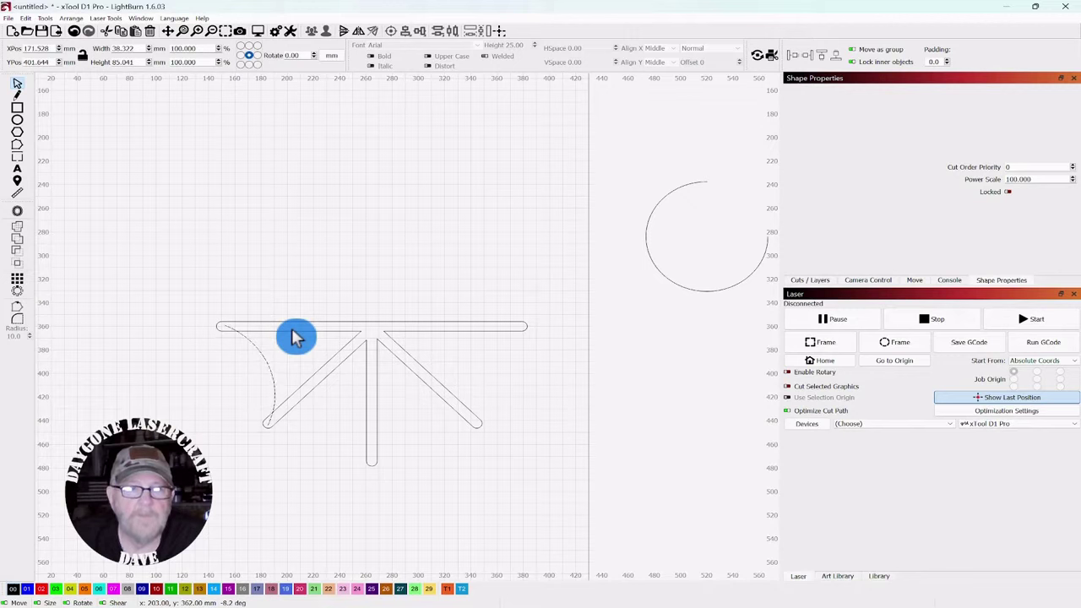
pyautogui.moveTo(293, 336); pyautogui.dragTo(294, 336)
pyautogui.click(278, 262)
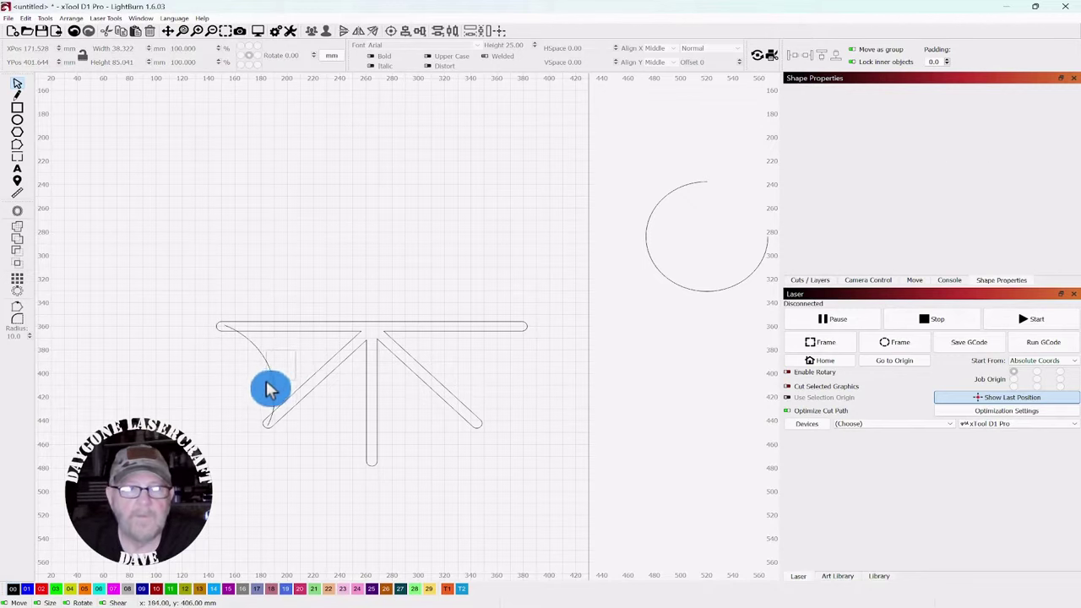
# Offset the arc outward by 3 mm with round corners, keeping the original arc.
pyautogui.click(267, 390)
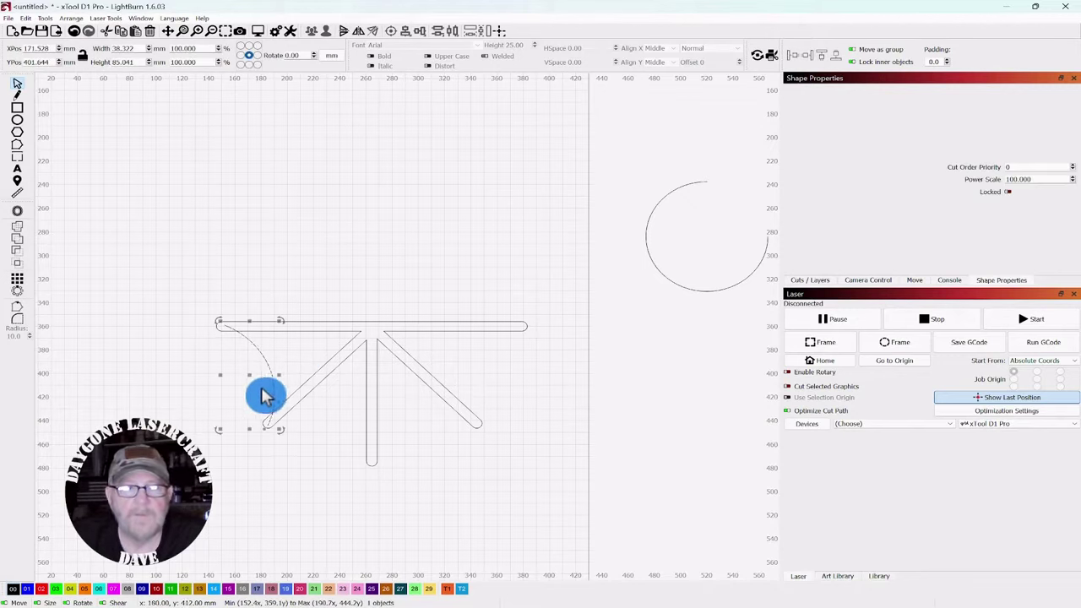
pyautogui.click(17, 211)
pyautogui.moveTo(512, 263); pyautogui.dragTo(489, 169)
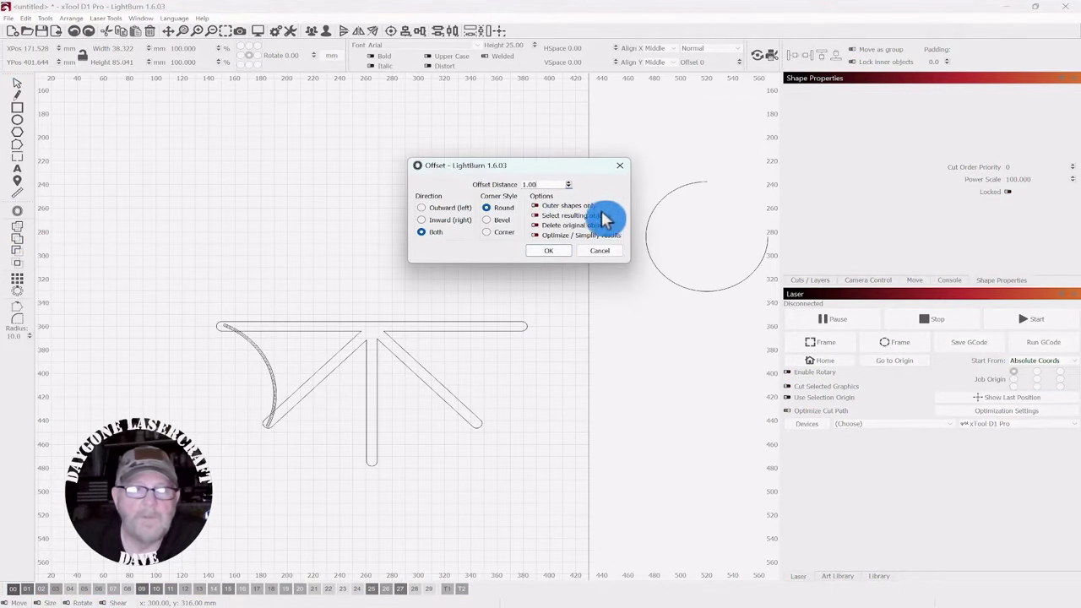
pyautogui.click(570, 182)
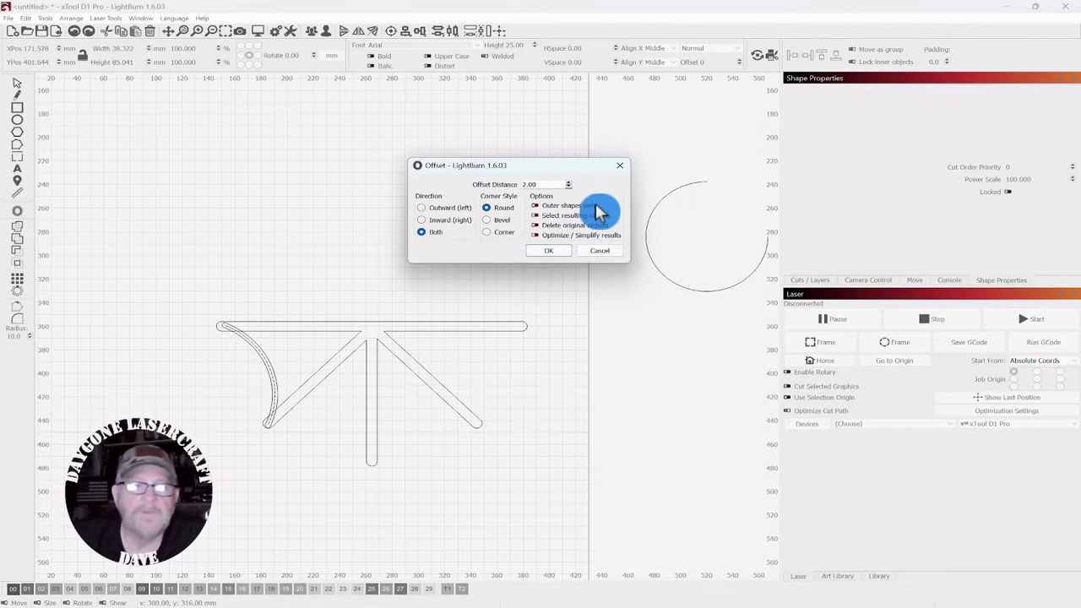
pyautogui.click(422, 208)
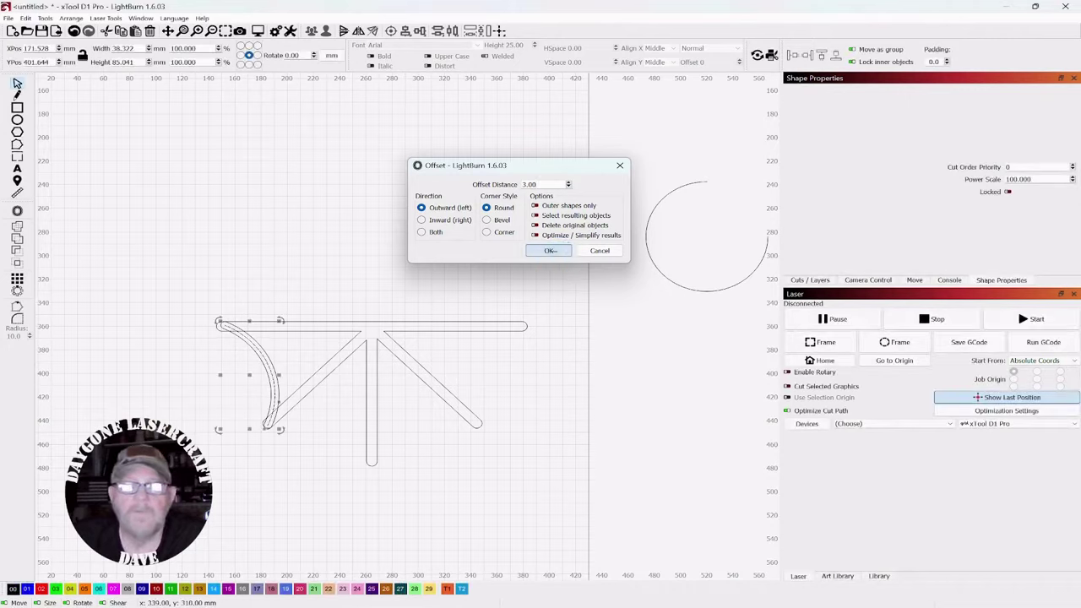
pyautogui.click(551, 251)
# Move the original arc away to about X 120, Y 234, and rotate the curved bar slightly to fit the two bar ends.
pyautogui.moveTo(249, 373); pyautogui.dragTo(182, 175)
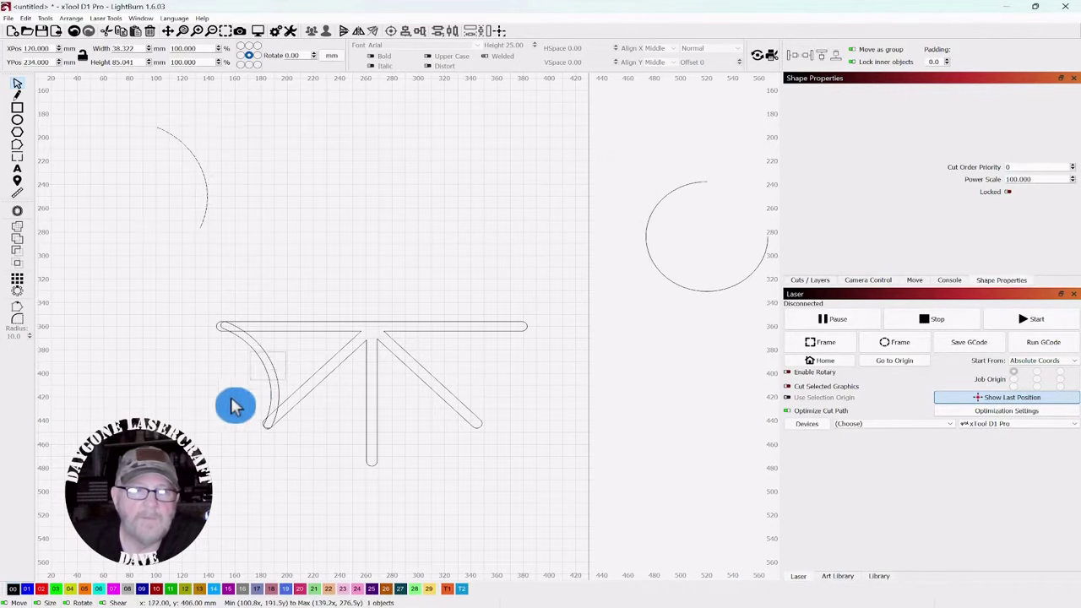
pyautogui.click(238, 363)
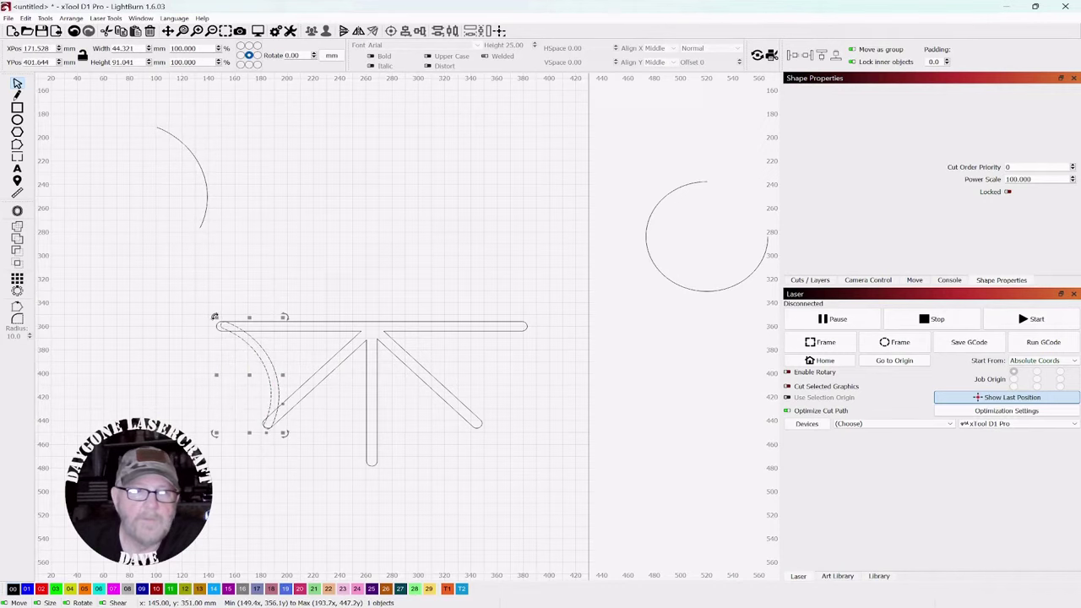
pyautogui.moveTo(215, 317); pyautogui.dragTo(216, 323)
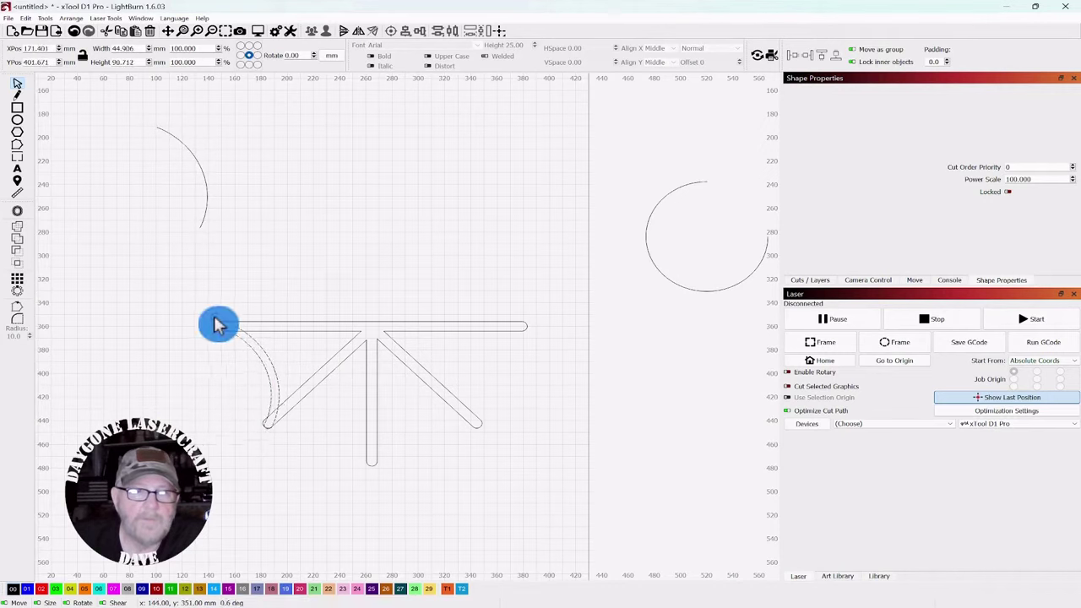
pyautogui.click(306, 267)
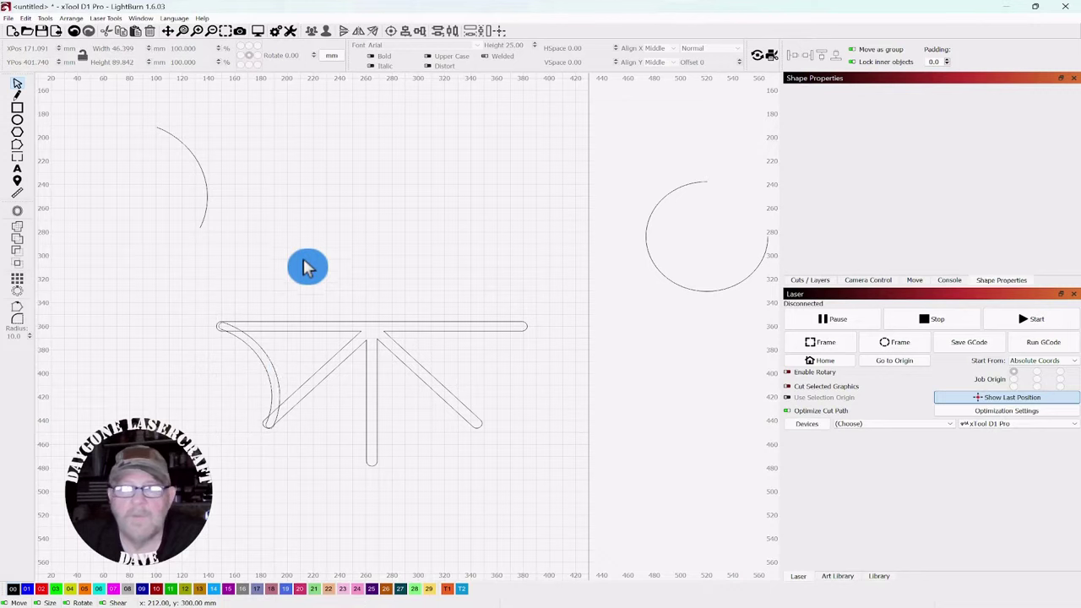
pyautogui.click(243, 366)
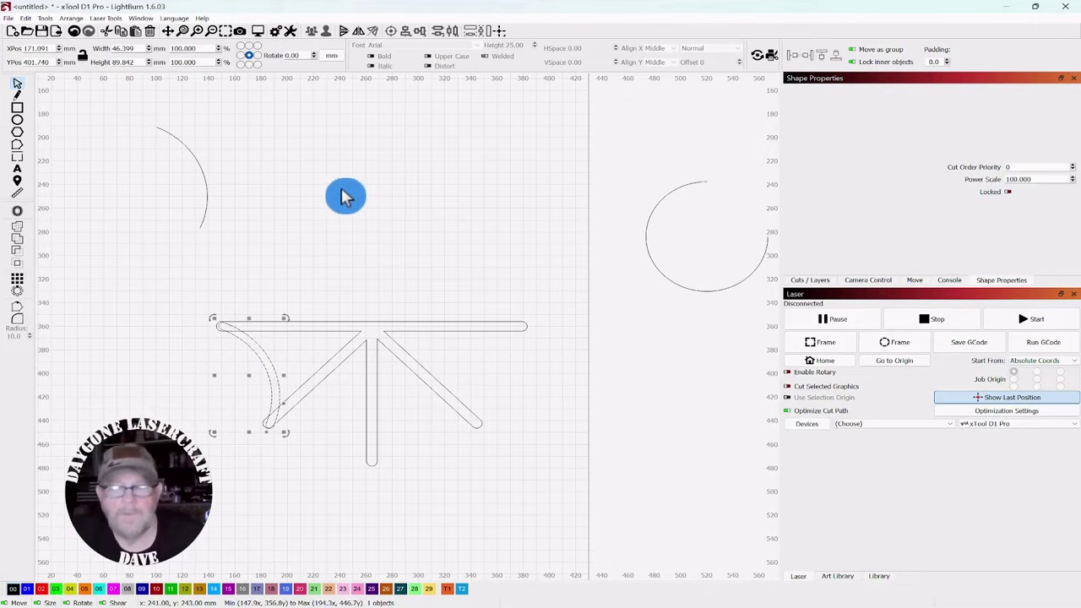
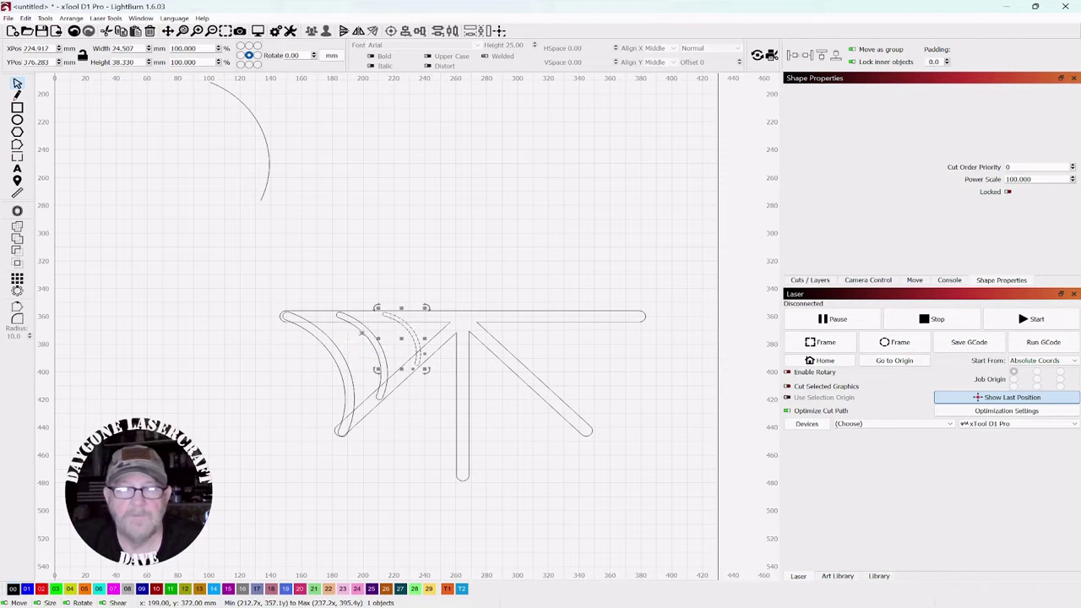
# Group the three curved bars between the horizontal bar and the left diagonal bar.
pyautogui.keyDown('shift'); pyautogui.click(365, 332); pyautogui.keyUp('shift')
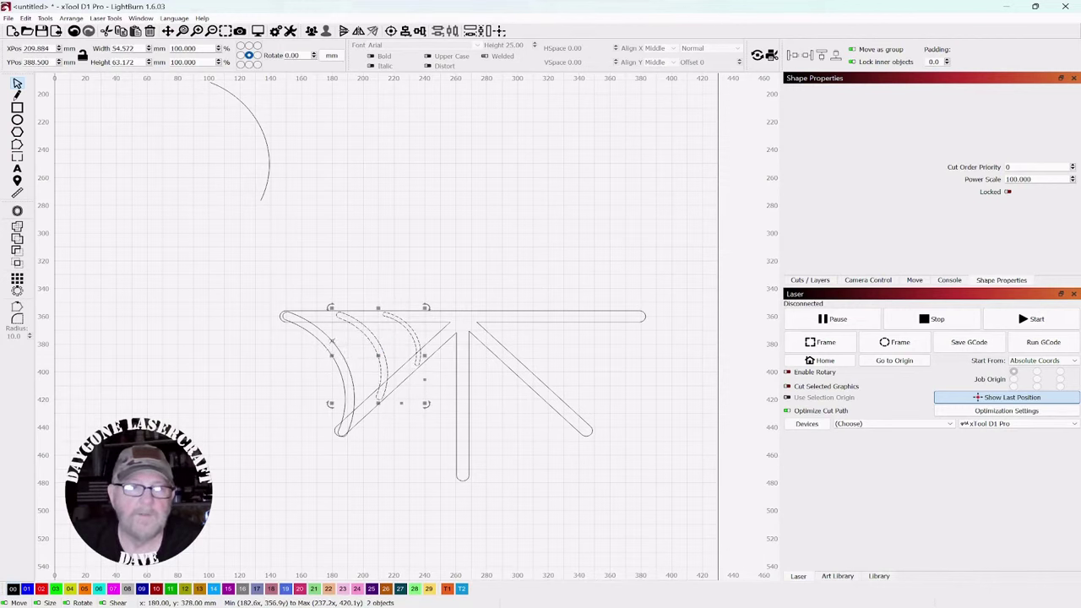
pyautogui.keyDown('shift'); pyautogui.click(332, 340); pyautogui.keyUp('shift')
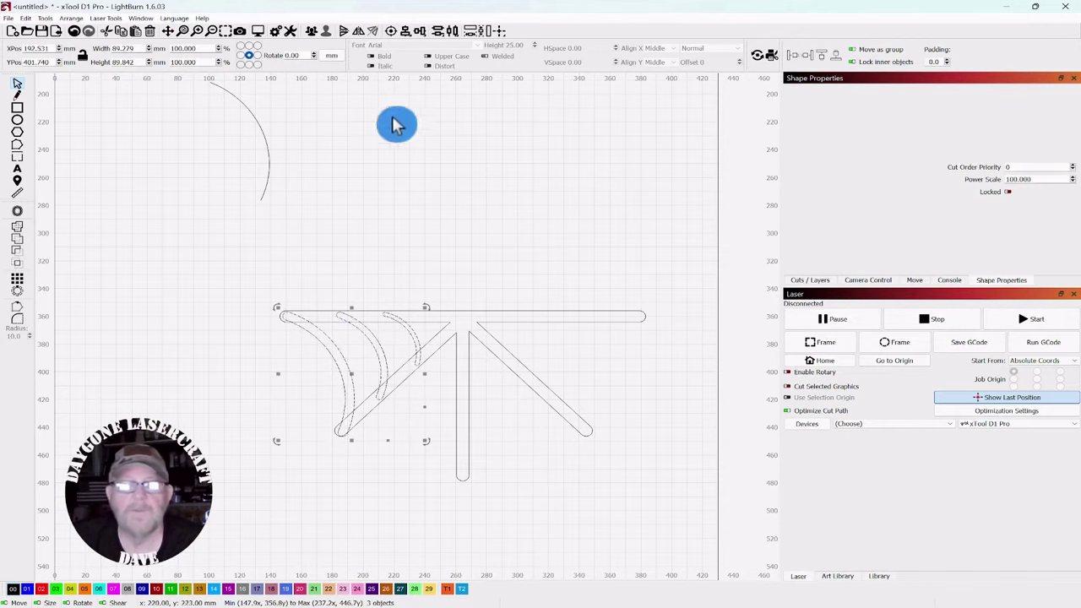
pyautogui.click(313, 32)
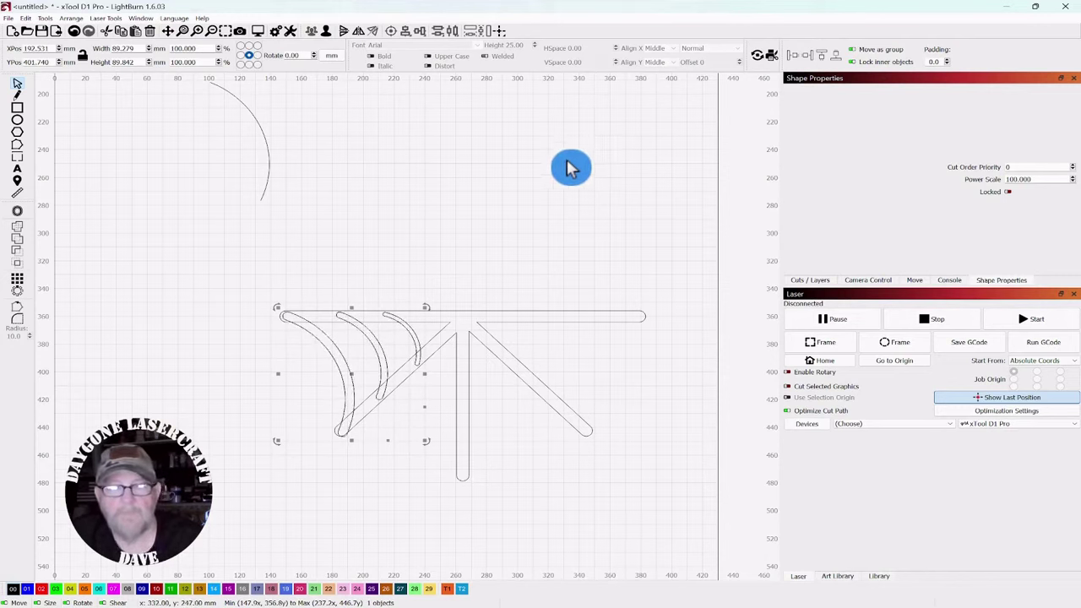
# Duplicate the curved-bar group, mirror the copy horizontally, and move it right until its largest curve meets the right ends of the bars.
pyautogui.hotkey('ctrl', 'd')
pyautogui.press('h')
pyautogui.press('Right')
pyautogui.press('Right')
pyautogui.press('Right')
pyautogui.press('Right')
pyautogui.press('Right')
pyautogui.press('Right')
pyautogui.press('Right')
pyautogui.press('Right')
pyautogui.press('Right')
pyautogui.press('Right')
pyautogui.press('Right')
pyautogui.press('Right')
pyautogui.press('Right')
pyautogui.press('Right')
pyautogui.press('Right')
pyautogui.press('Right')
pyautogui.press('Right')
pyautogui.press('Right')
pyautogui.press('Right')
pyautogui.press('Right')
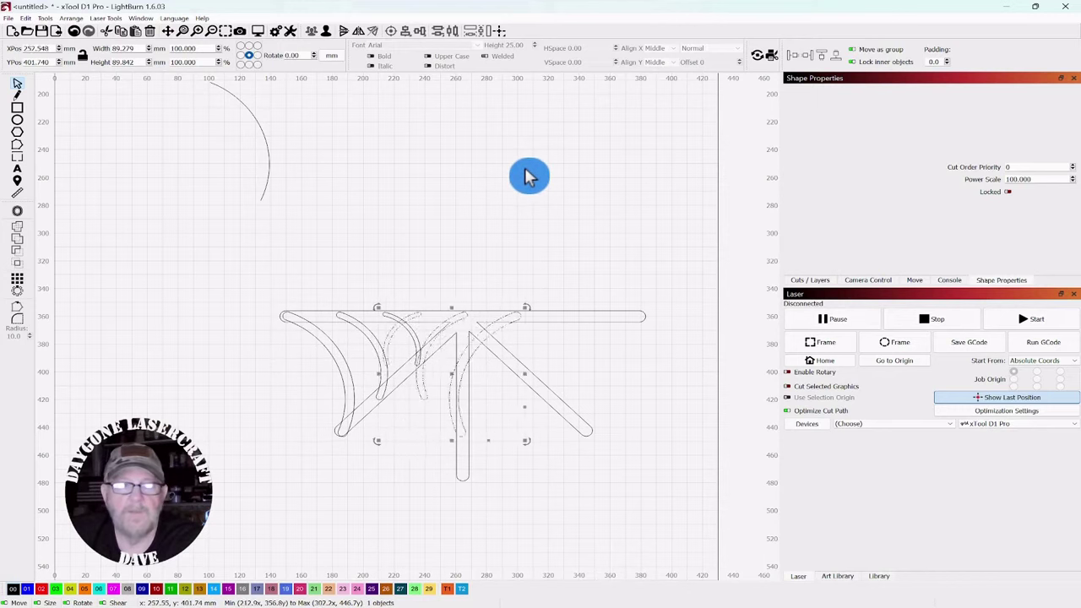
pyautogui.press('Right')
pyautogui.press('Right')
pyautogui.press('Right')
pyautogui.press('Right')
pyautogui.press('Right')
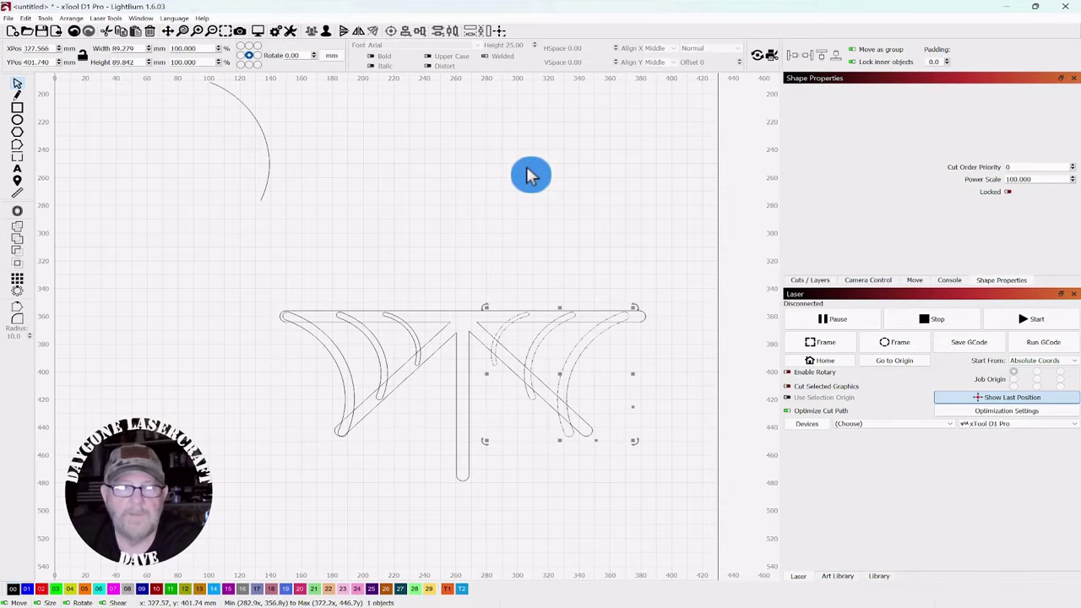
pyautogui.press('Right')
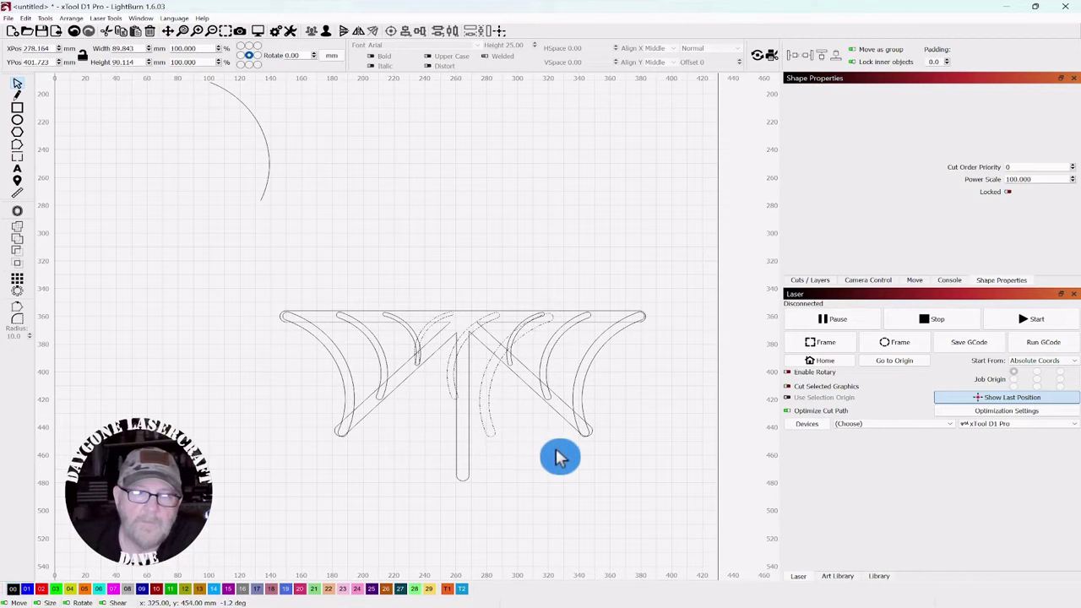
# Rotate the duplicated curved-bar group and move it into the gap between the vertical bar and the right diagonal bar.
pyautogui.moveTo(555, 464); pyautogui.dragTo(514, 496)
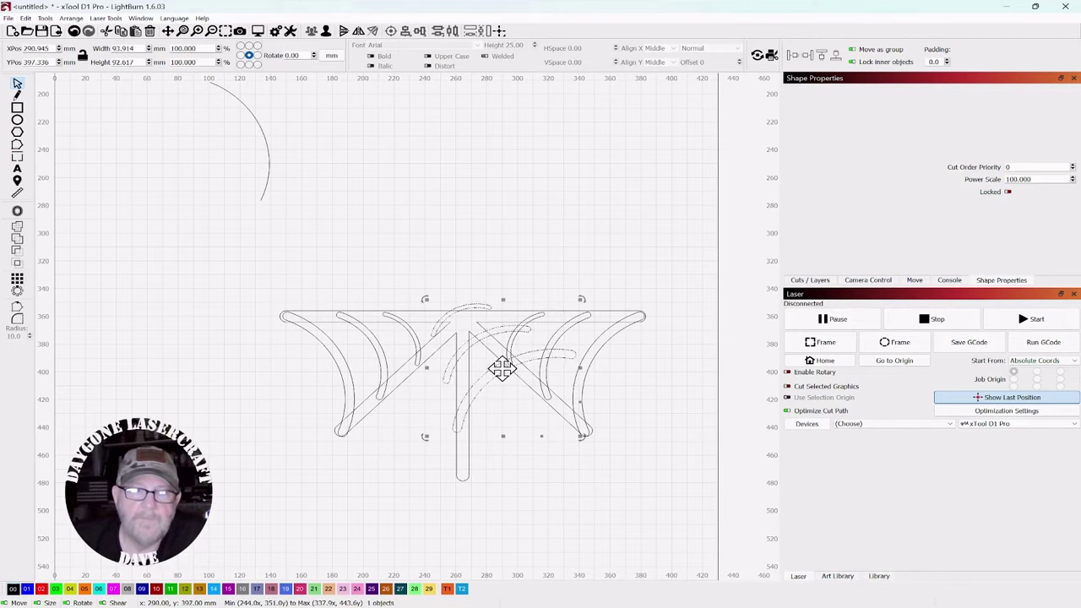
pyautogui.moveTo(503, 368); pyautogui.dragTo(525, 422)
pyautogui.moveTo(592, 347); pyautogui.dragTo(594, 363)
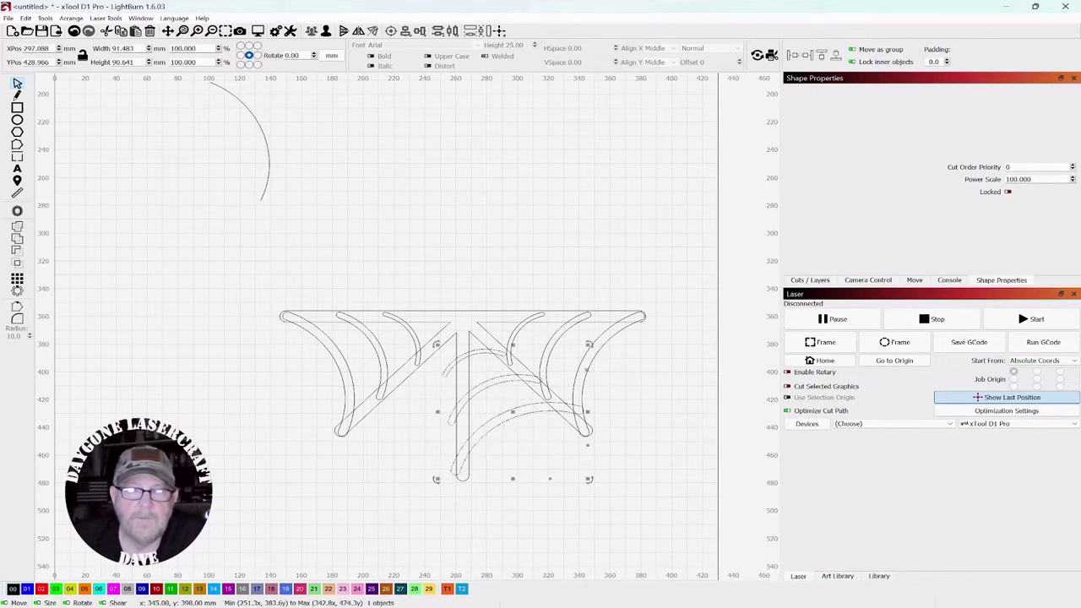
pyautogui.click(512, 419)
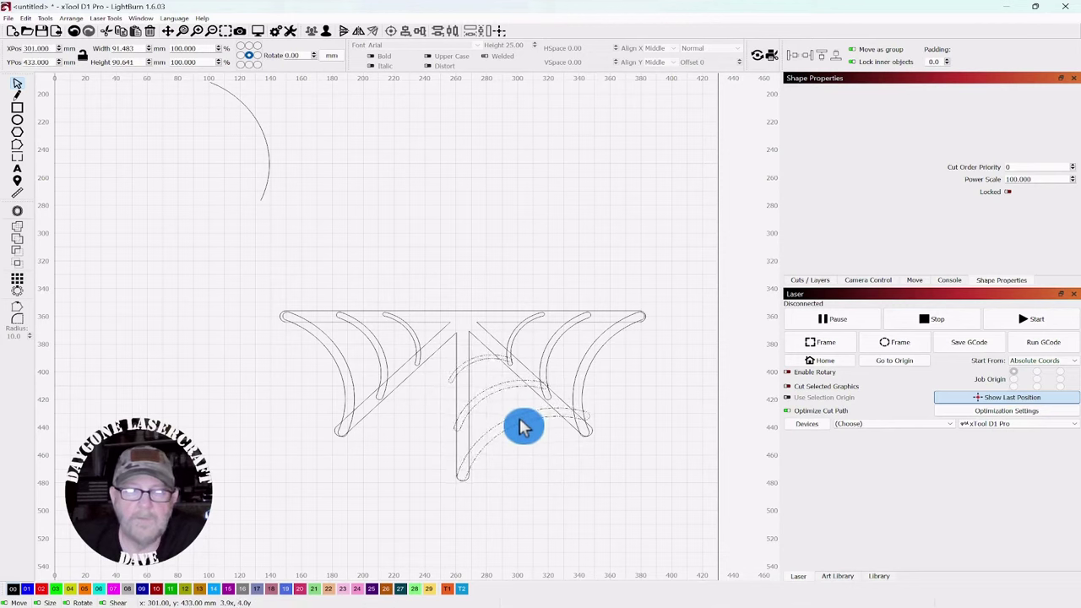
# Scale the rotated curved-bar group down to about 86 mm wide and rotate it slightly to meet both bar ends.
pyautogui.click(608, 417)
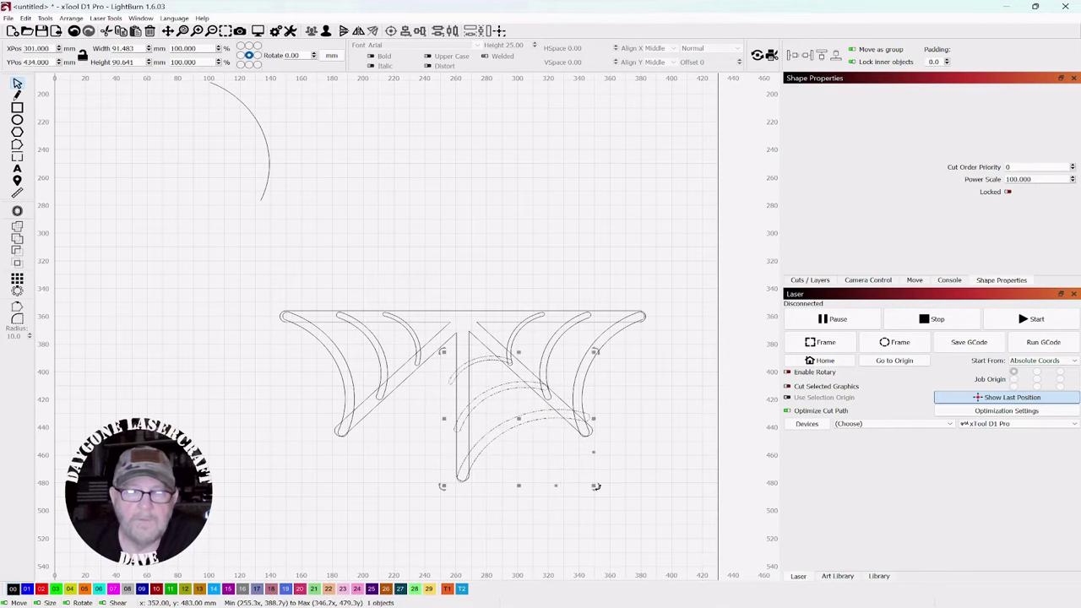
pyautogui.moveTo(595, 486); pyautogui.dragTo(586, 477)
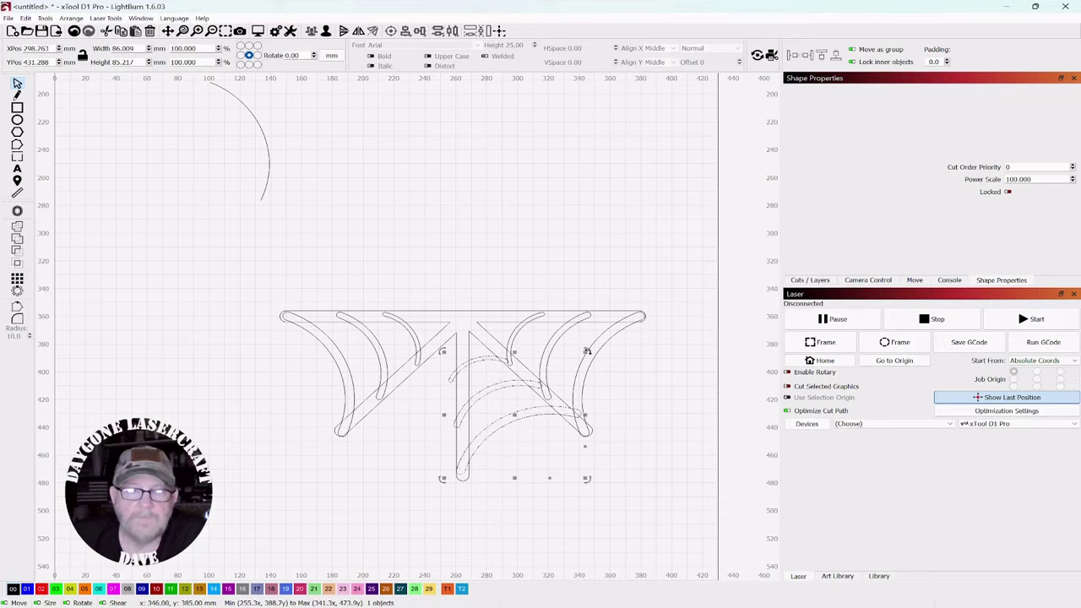
pyautogui.moveTo(587, 351); pyautogui.dragTo(596, 372)
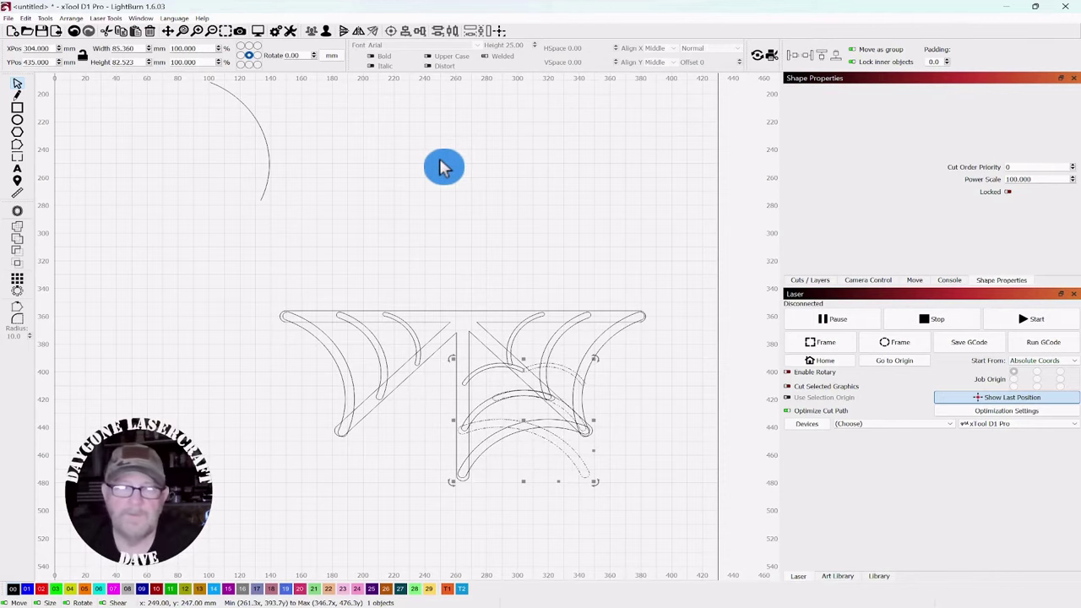
# Move the mirrored curved-bar copy left to about X 224 so it spans the left diagonal bar and the vertical bar.
pyautogui.press('Left')
pyautogui.press('Left')
pyautogui.press('Left')
pyautogui.press('Left')
pyautogui.press('Left')
pyautogui.press('Left')
pyautogui.press('Left')
pyautogui.press('Left')
pyautogui.press('Left')
pyautogui.press('Left')
pyautogui.press('Left')
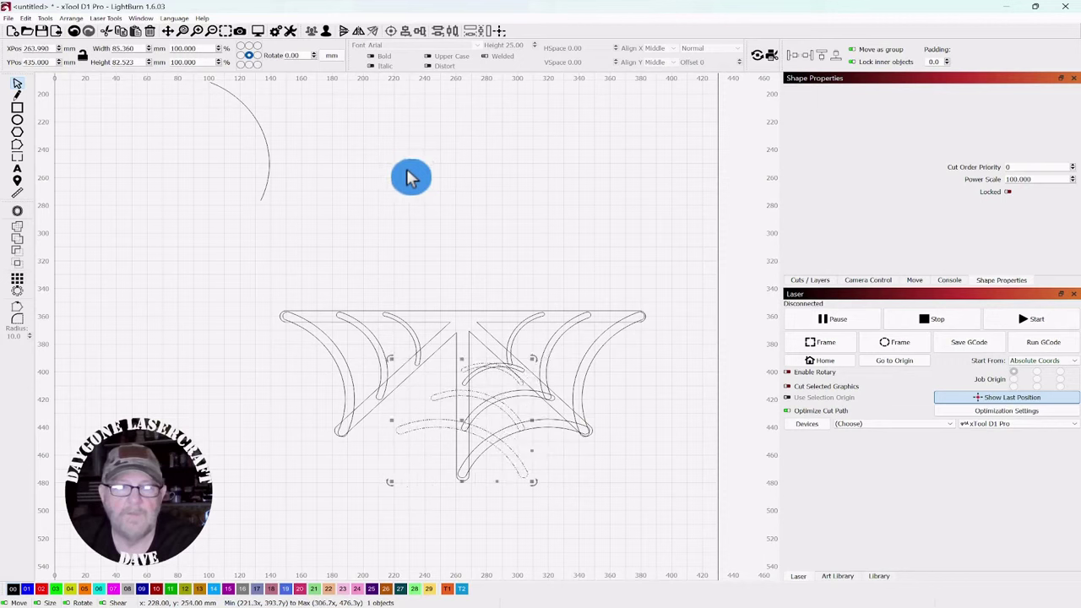
pyautogui.press('Left')
pyautogui.press('Left')
pyautogui.press('Left')
pyautogui.press('Left')
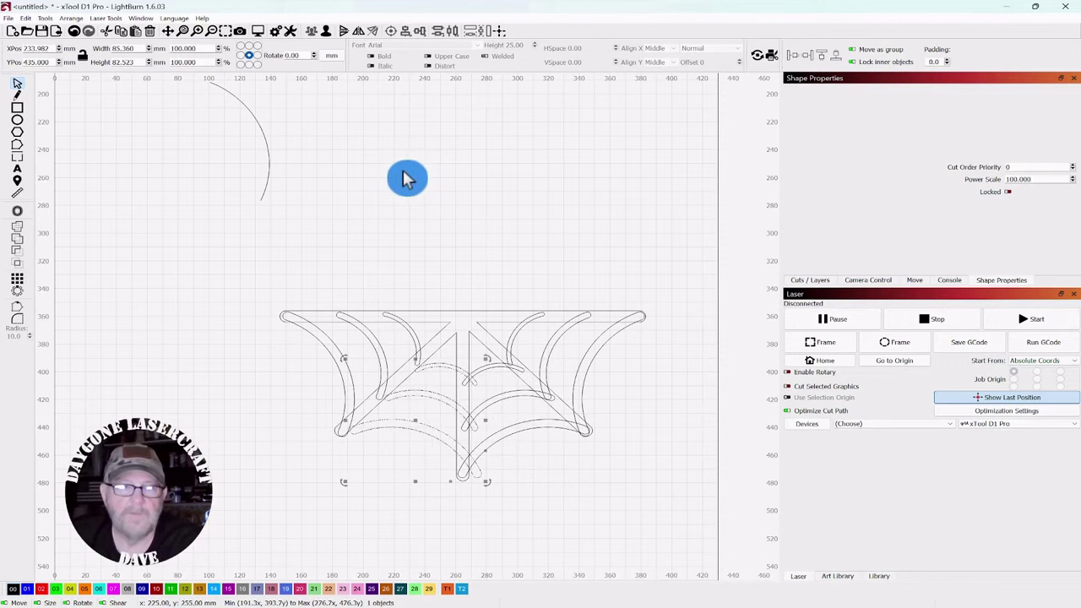
pyautogui.press('Left')
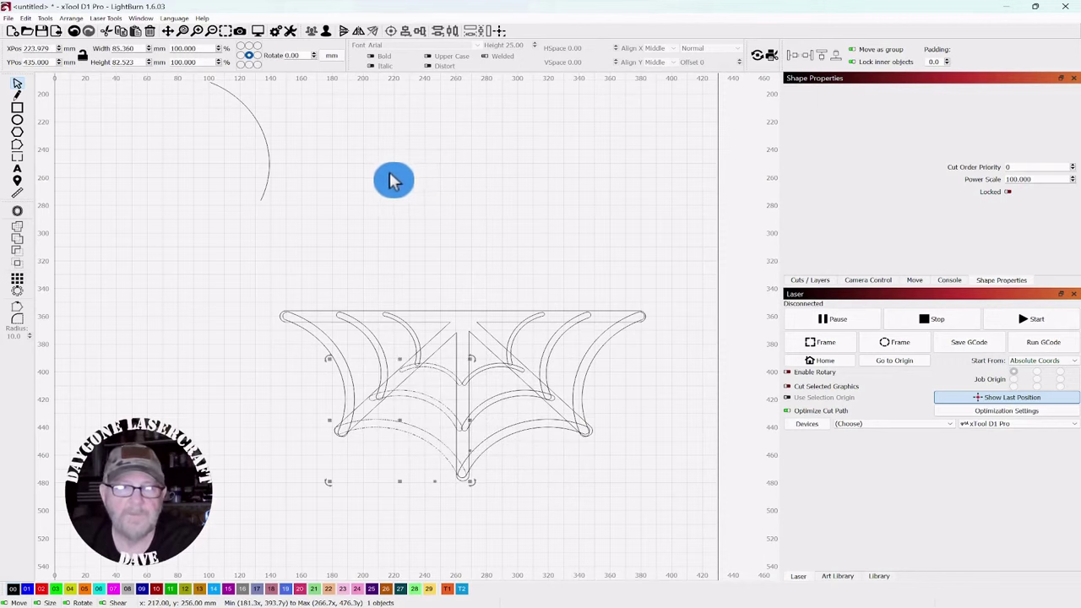
pyautogui.click(229, 447)
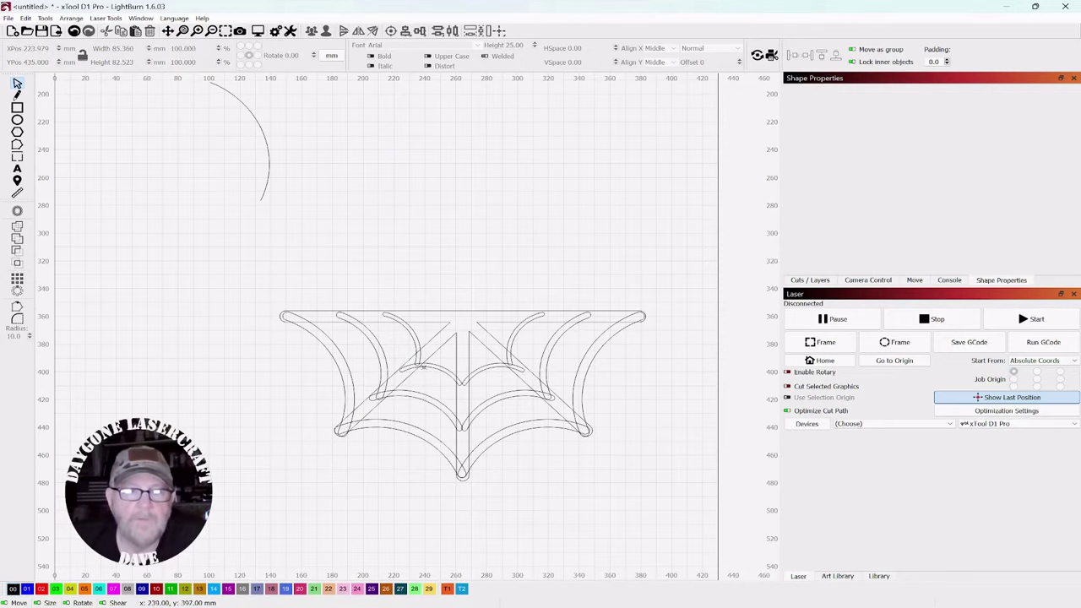
# Weld the bar fan and all four curved-bar groups into one half-web shape.
pyautogui.scroll(3, 423, 366)
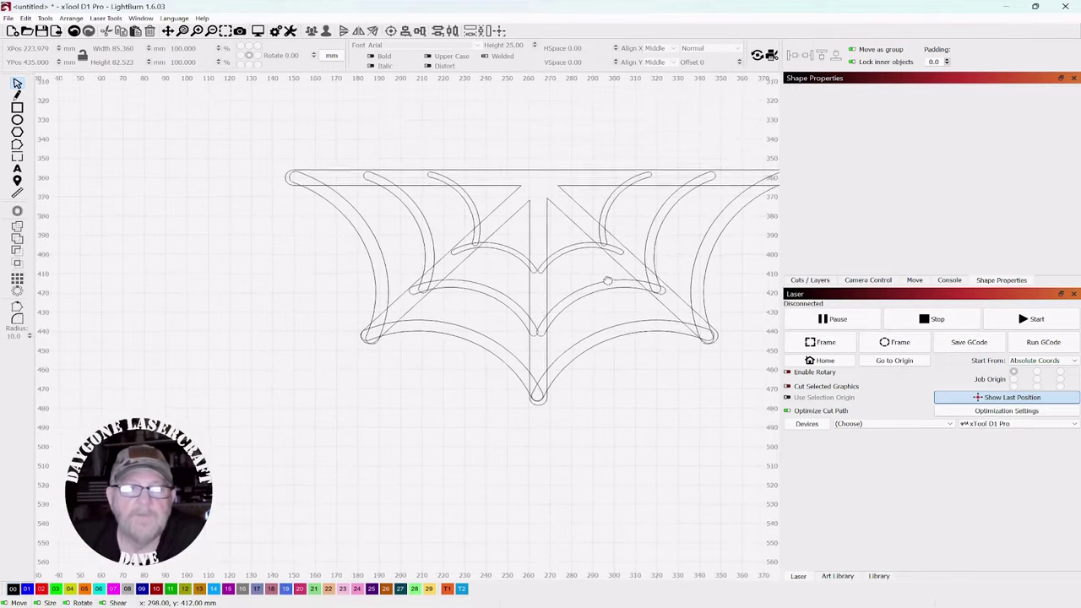
pyautogui.scroll(-4, 607, 280)
pyautogui.click(579, 233)
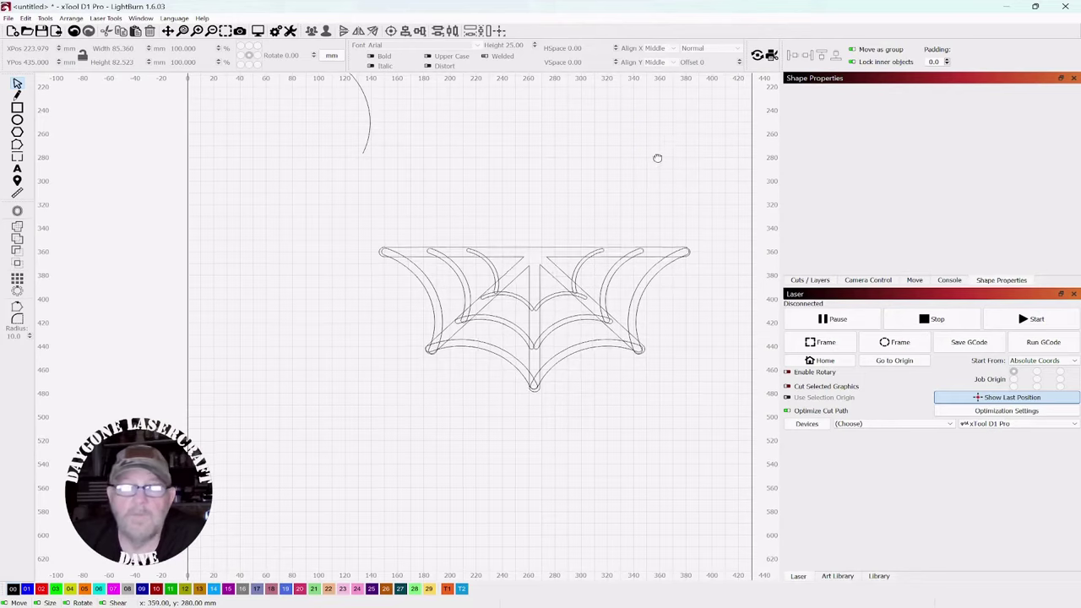
pyautogui.moveTo(657, 157); pyautogui.dragTo(647, 167)
pyautogui.click(712, 212)
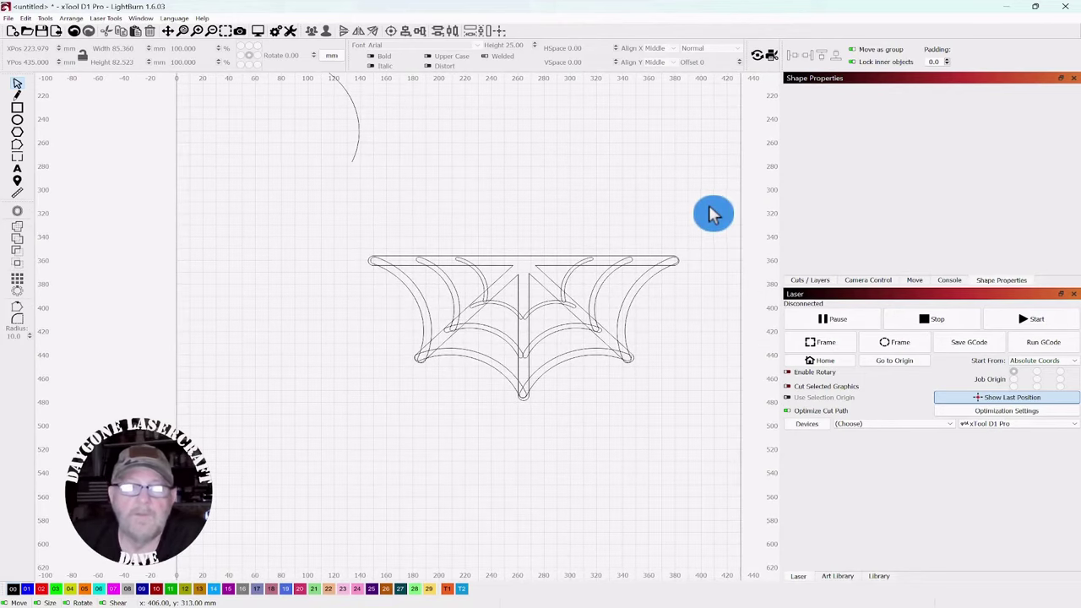
pyautogui.moveTo(712, 212); pyautogui.dragTo(369, 422)
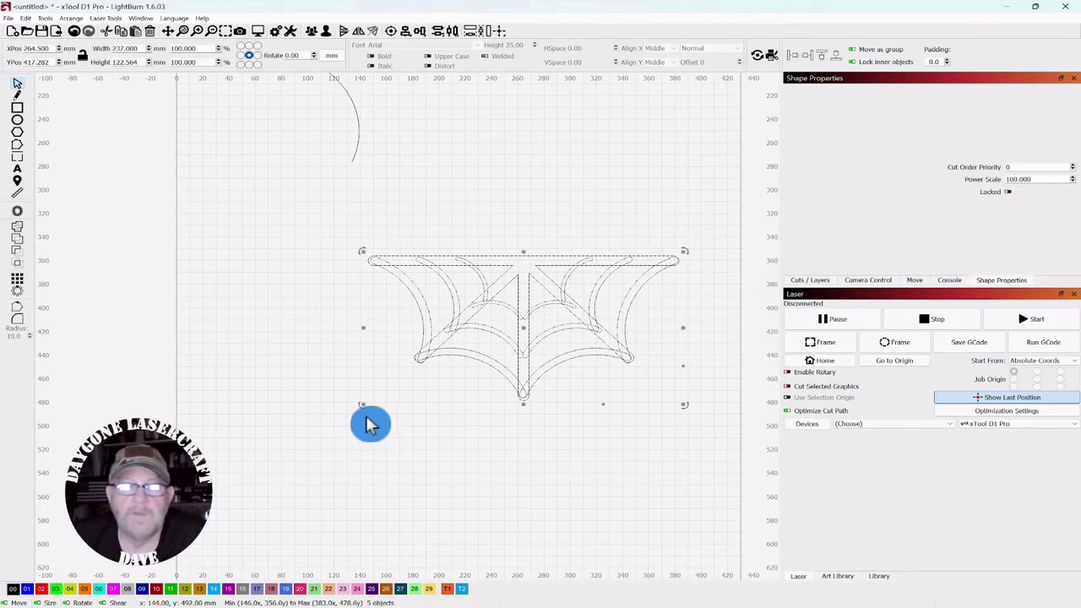
pyautogui.click(21, 235)
pyautogui.click(257, 241)
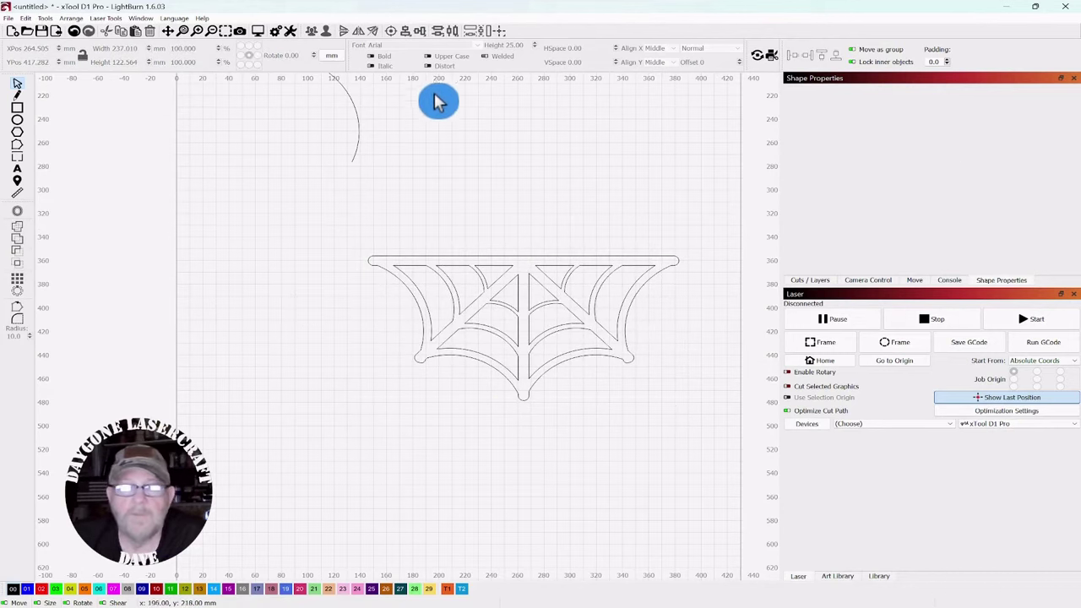
# Delete the leftover construction arcs above and to the right of the half web.
pyautogui.scroll(-3, 442, 161)
pyautogui.moveTo(472, 116); pyautogui.dragTo(422, 170)
pyautogui.moveTo(680, 129); pyautogui.dragTo(267, 241)
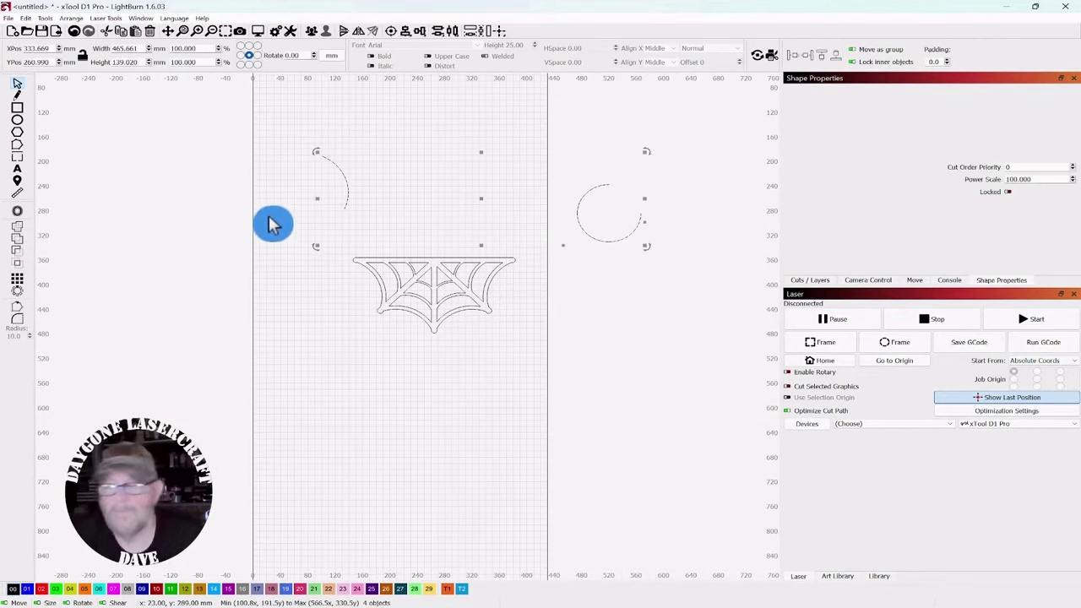
pyautogui.press('Delete')
pyautogui.scroll(2, 312, 198)
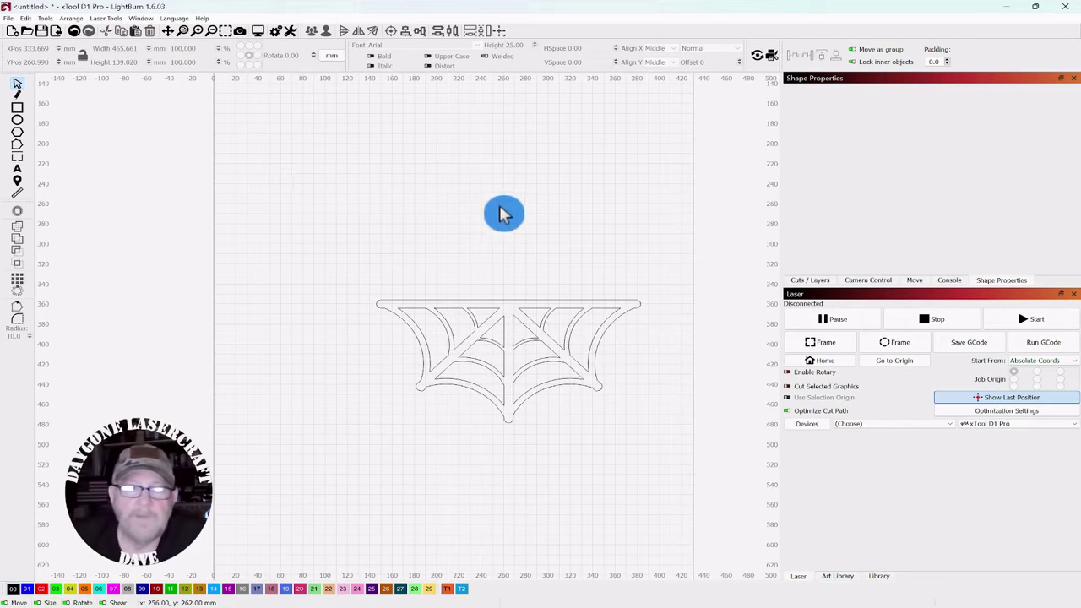
# Move the welded half web up to about X 254, Y 374.
pyautogui.scroll(1, 502, 198)
pyautogui.moveTo(675, 226); pyautogui.dragTo(380, 426)
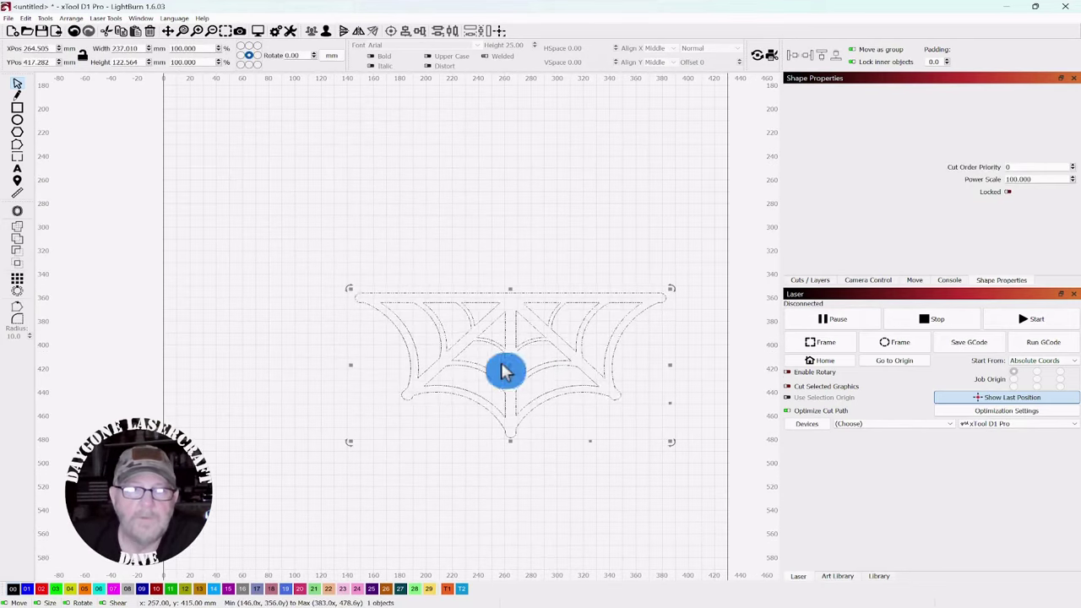
pyautogui.moveTo(510, 366); pyautogui.dragTo(501, 313)
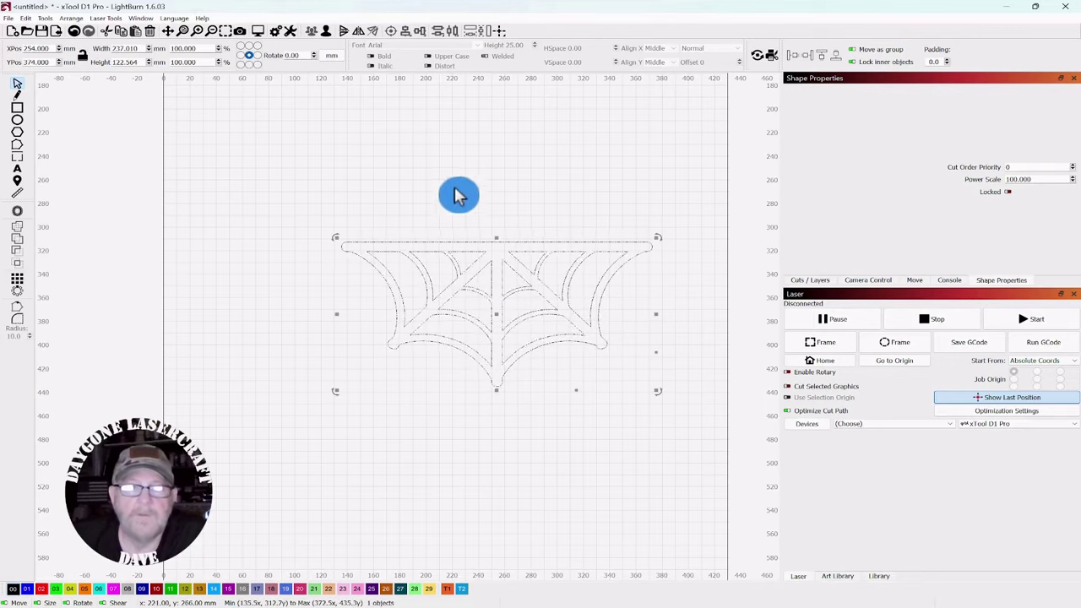
pyautogui.scroll(2, 481, 199)
pyautogui.moveTo(568, 195); pyautogui.dragTo(512, 161)
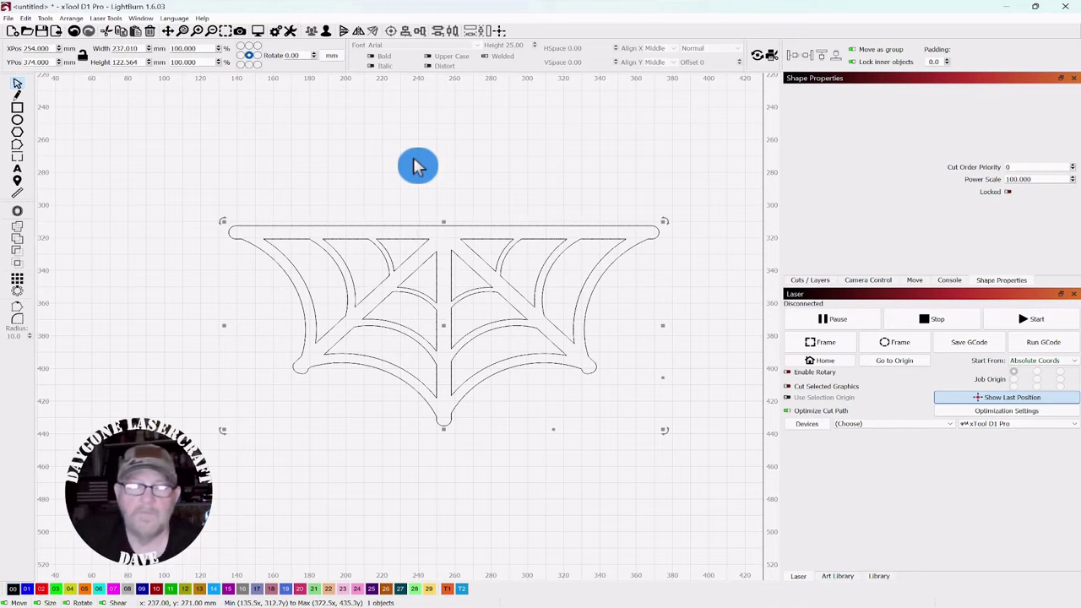
# Duplicate the half web flipped vertically and move the copy up to about Y 259 so the horizontal bars overlap.
pyautogui.hotkey('ctrl', 'd')
pyautogui.press('v')
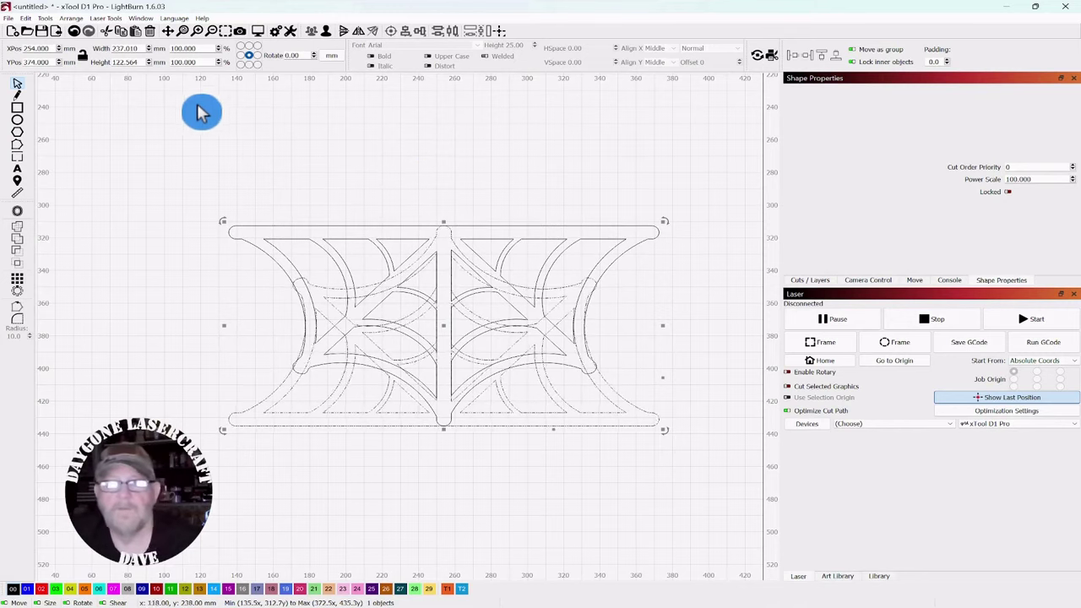
pyautogui.press('Up')
pyautogui.press('Up')
pyautogui.press('Up')
pyautogui.press('Up')
pyautogui.press('Up')
pyautogui.press('Up')
pyautogui.press('Up')
pyautogui.press('Up')
pyautogui.press('Up')
pyautogui.press('Up')
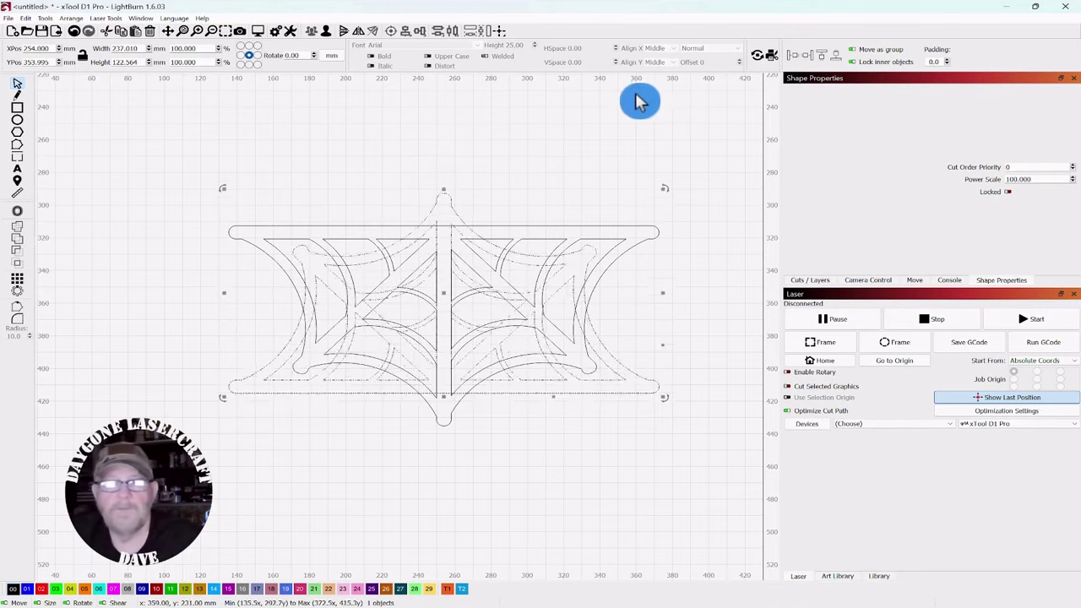
pyautogui.scroll(-2, 697, 184)
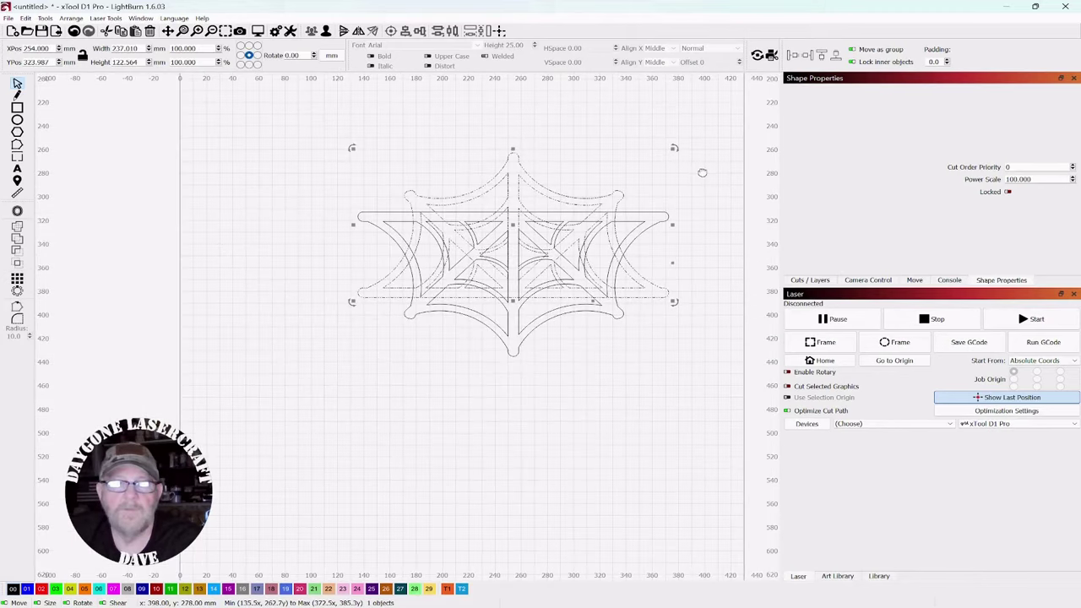
pyautogui.scroll(2, 696, 203)
pyautogui.press('Up')
pyautogui.press('Up')
pyautogui.press('Up')
pyautogui.press('Up')
pyautogui.press('Up')
pyautogui.press('Up')
pyautogui.press('Up')
pyautogui.press('Up')
pyautogui.press('Up')
pyautogui.press('Up')
pyautogui.press('Up')
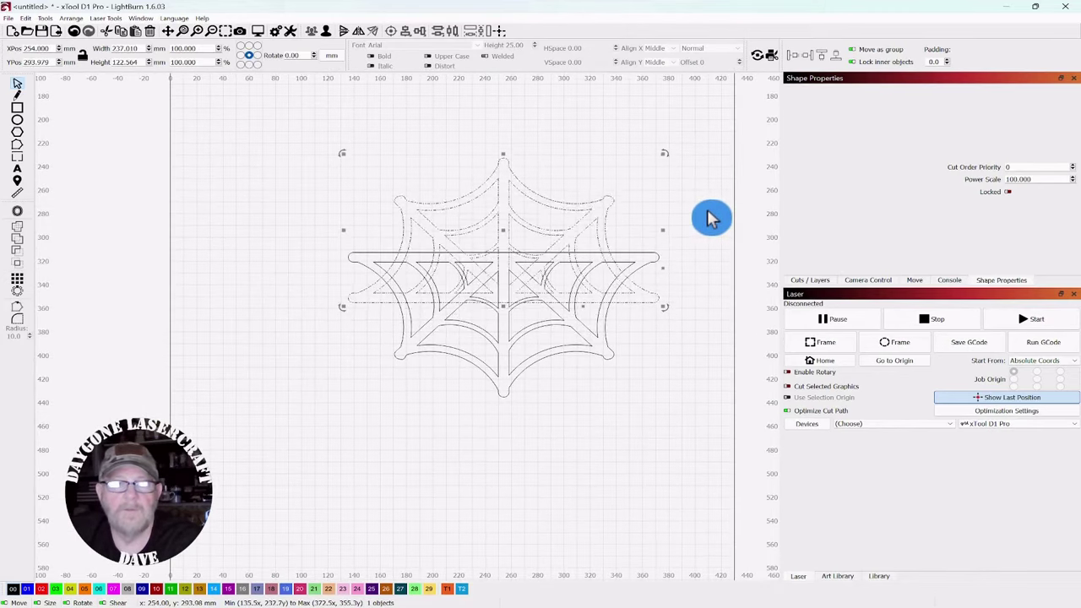
pyautogui.press('Up')
pyautogui.press('Up')
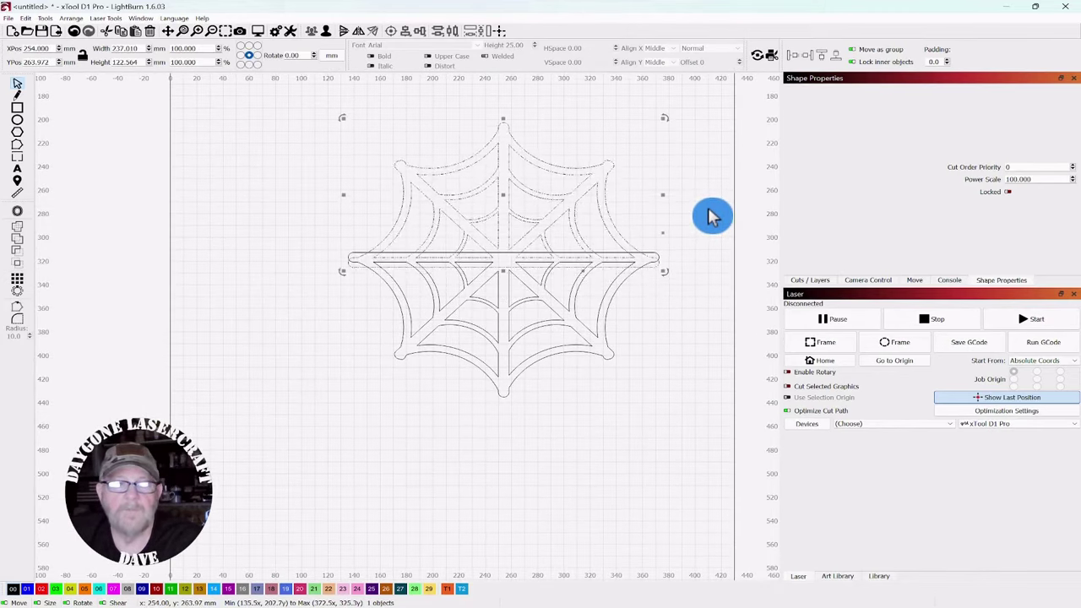
pyautogui.click(304, 208)
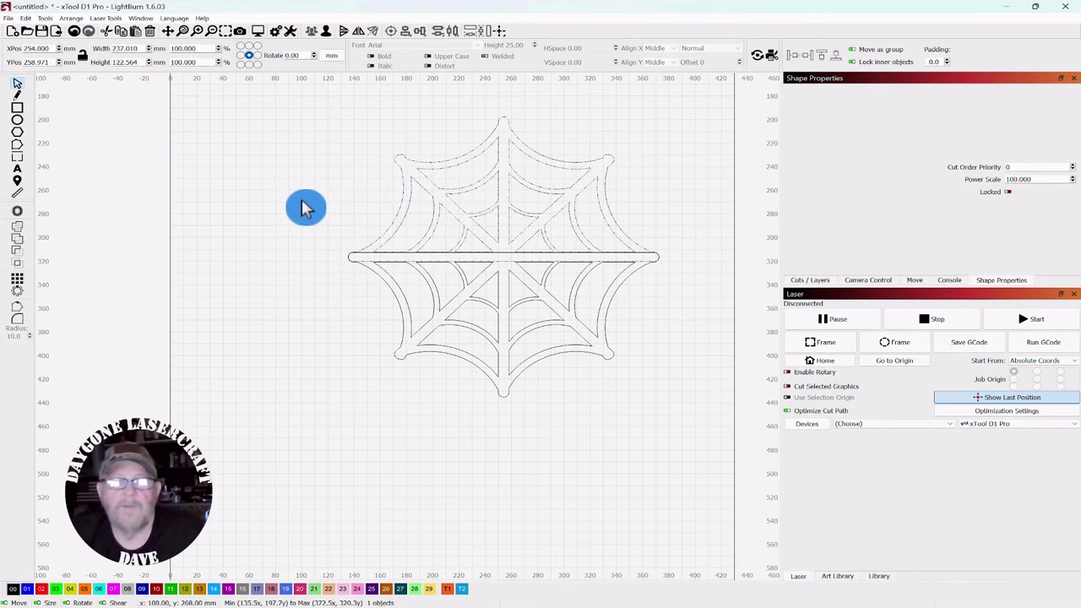
# Weld the upper and lower halves into a single complete spider web.
pyautogui.hotkey('ctrl', 'a')
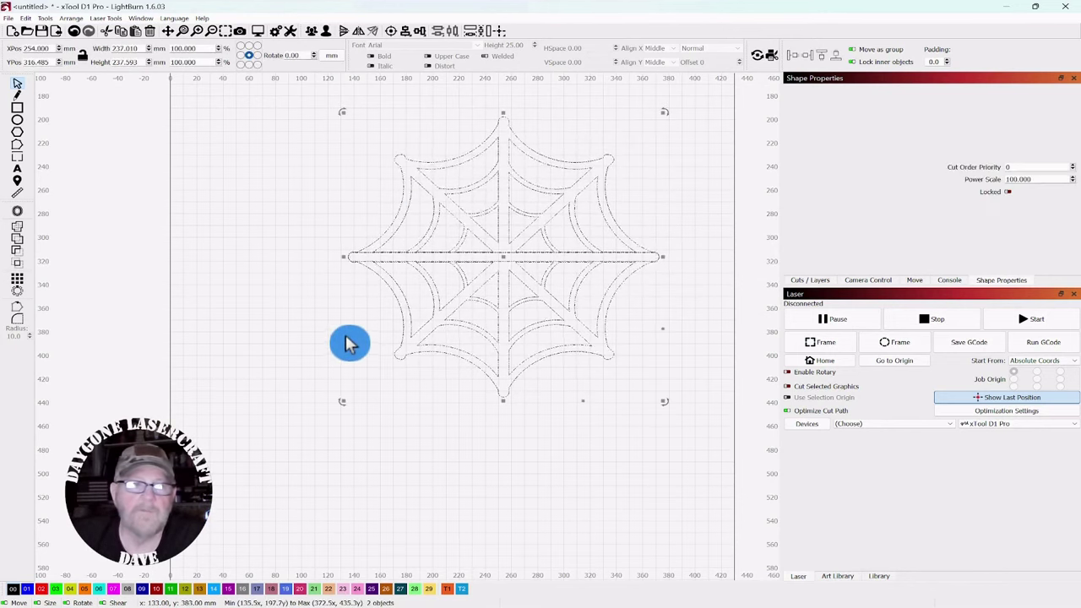
pyautogui.click(24, 245)
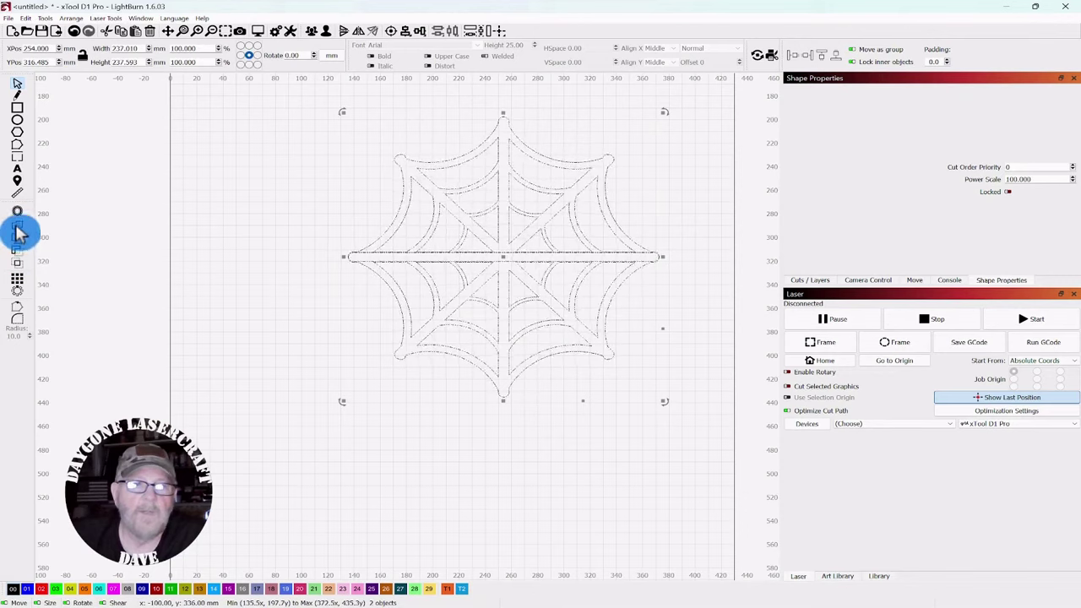
pyautogui.scroll(-1, 228, 265)
pyautogui.click(228, 265)
pyautogui.scroll(-1, 228, 265)
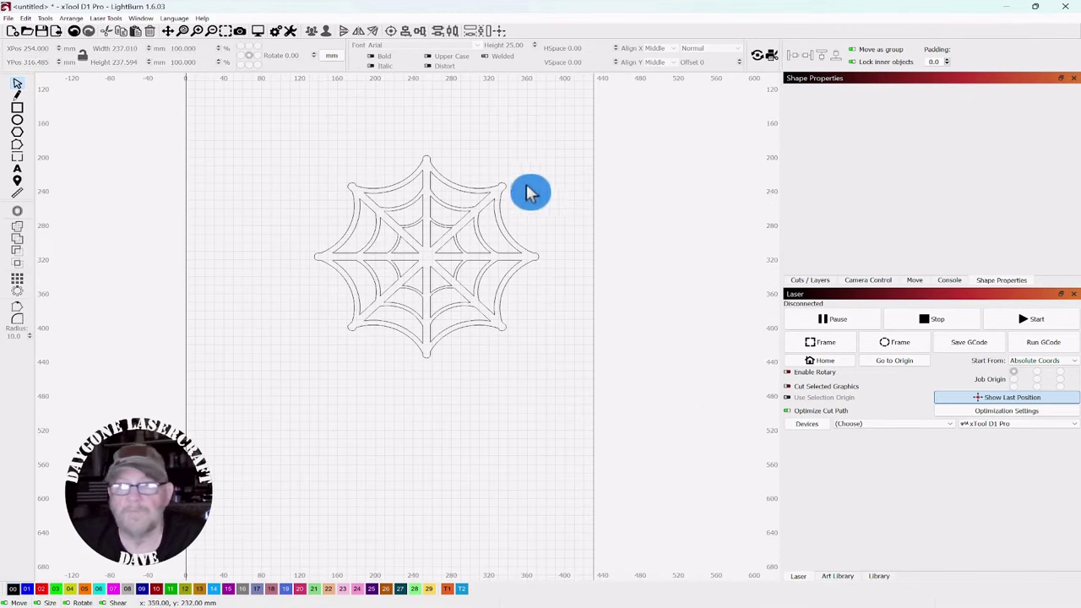
pyautogui.moveTo(557, 181); pyautogui.dragTo(650, 178)
pyautogui.scroll(1, 653, 180)
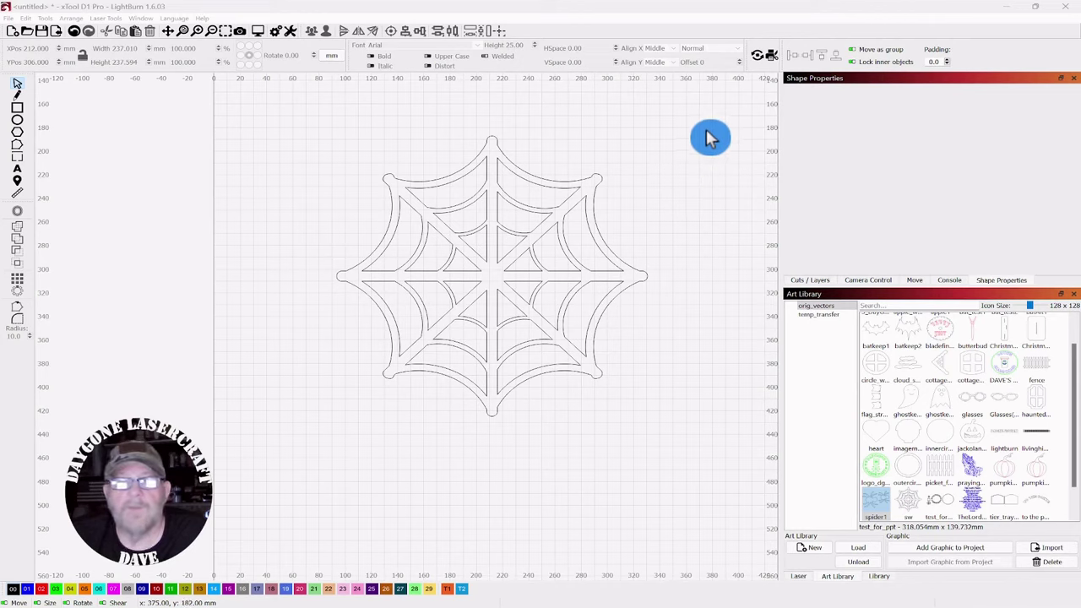
# Add the complete web to the orig_vectors art library under a name beginning with "spi".
pyautogui.moveTo(706, 131); pyautogui.dragTo(333, 447)
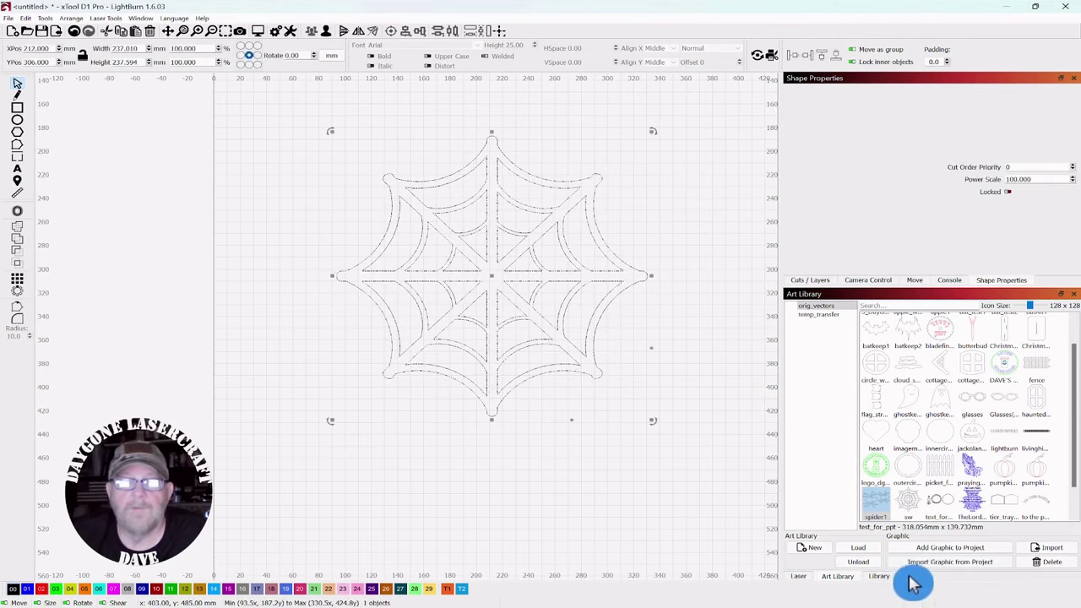
pyautogui.click(941, 564)
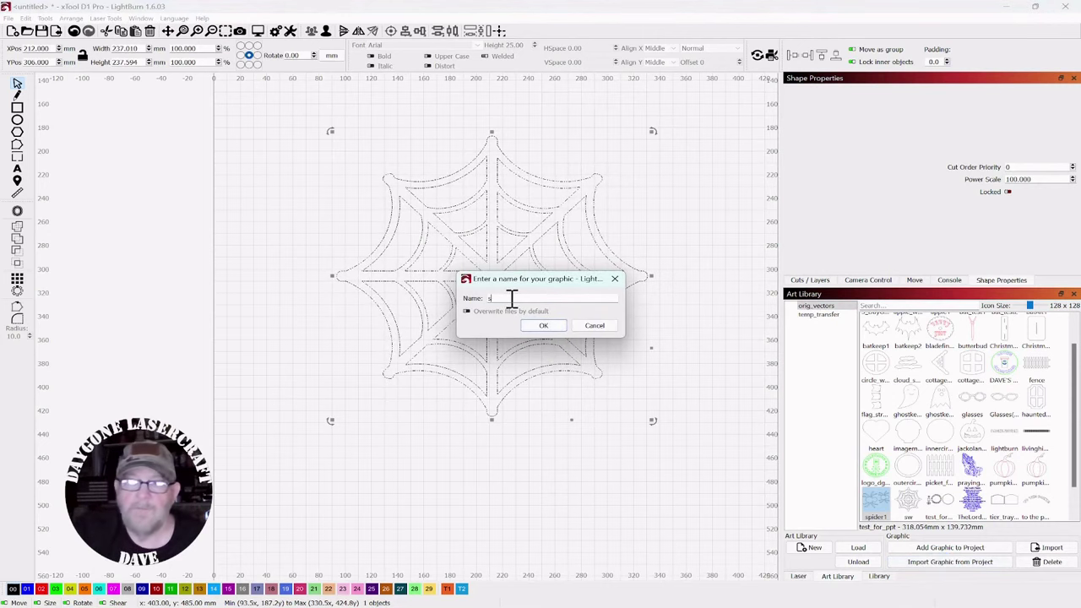
pyautogui.click(349, 360)
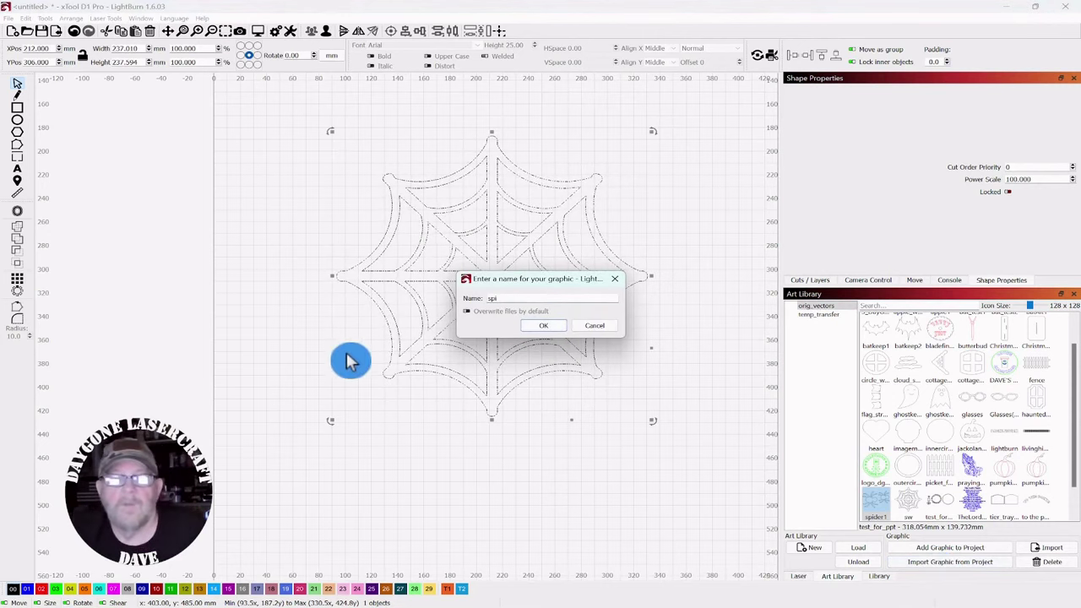
pyautogui.click(547, 326)
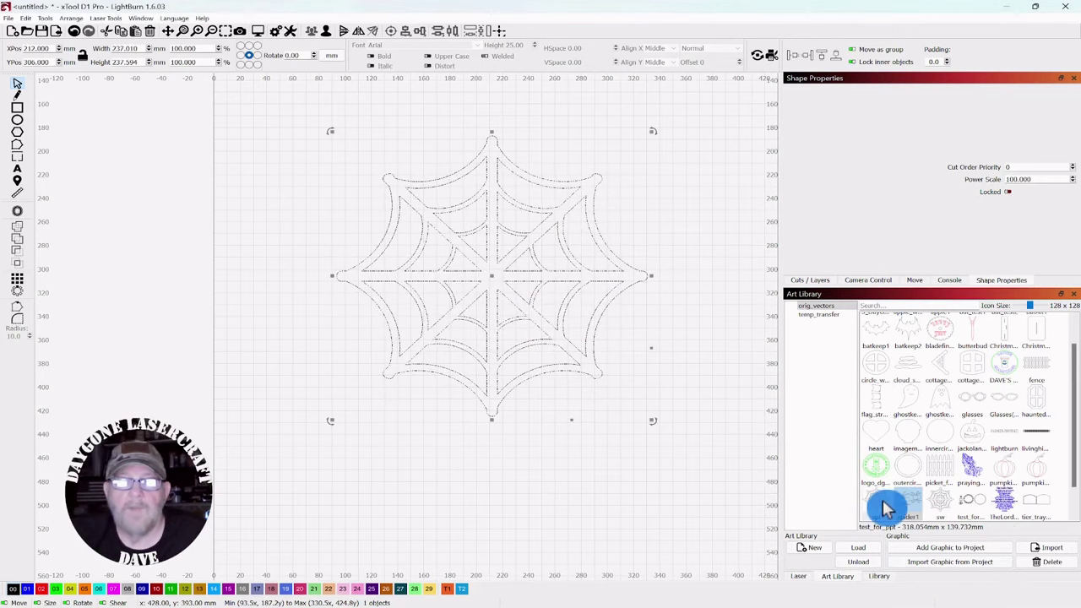
pyautogui.moveTo(887, 507)
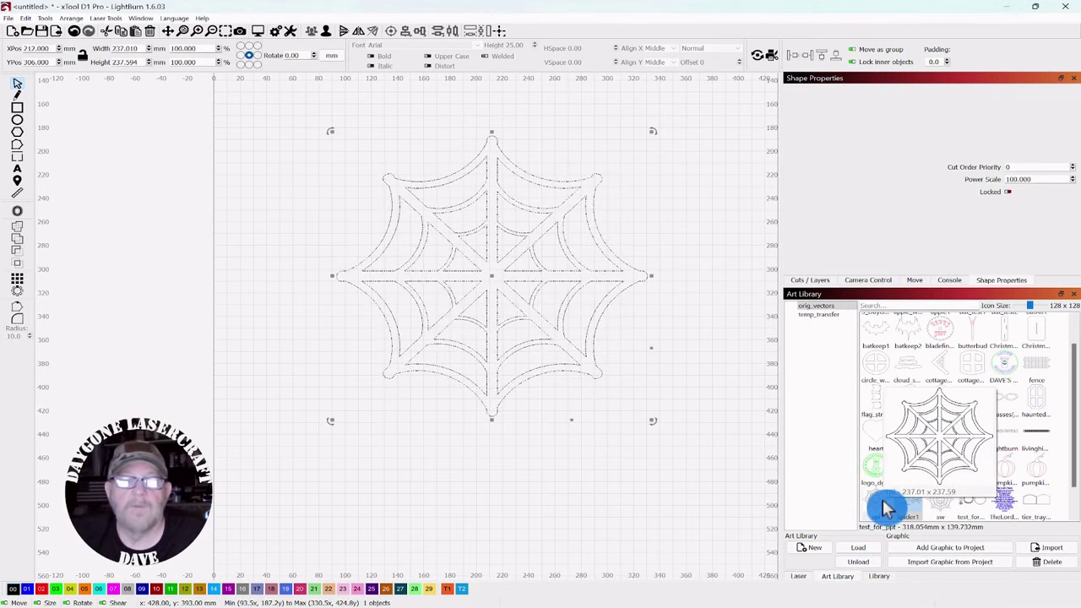